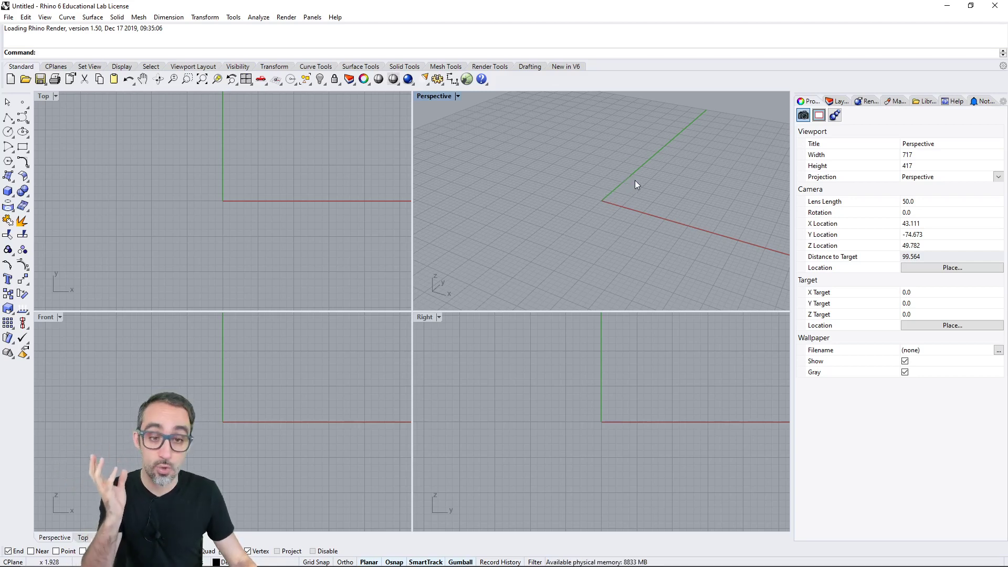
mouse_move(634, 180)
right_mouse_down()
mouse_move(612, 176)
mouse_move(601, 144)
mouse_move(631, 135)
mouse_move(652, 165)
mouse_move(628, 185)
mouse_move(610, 175)
mouse_move(623, 151)
mouse_move(623, 178)
right_mouse_up()
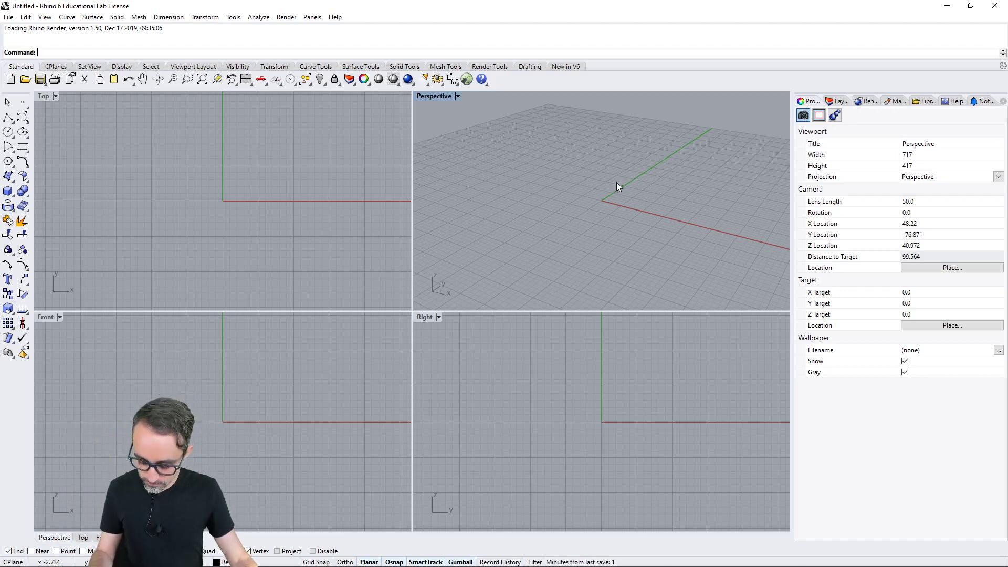
mouse_move(641, 184)
right_mouse_down("shift")
mouse_move(594, 207)
mouse_move(578, 156)
mouse_move(648, 140)
mouse_move(657, 187)
mouse_move(630, 198)
mouse_move(638, 174)
mouse_move(630, 174)
right_mouse_up("shift")
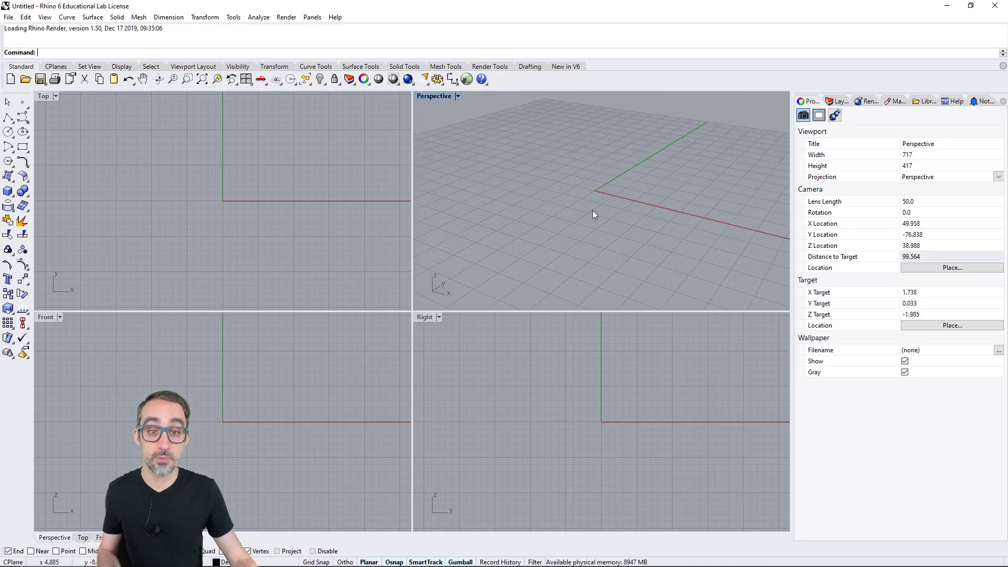
scroll(600, 207, "up", 4)
scroll(603, 208, "down", 4)
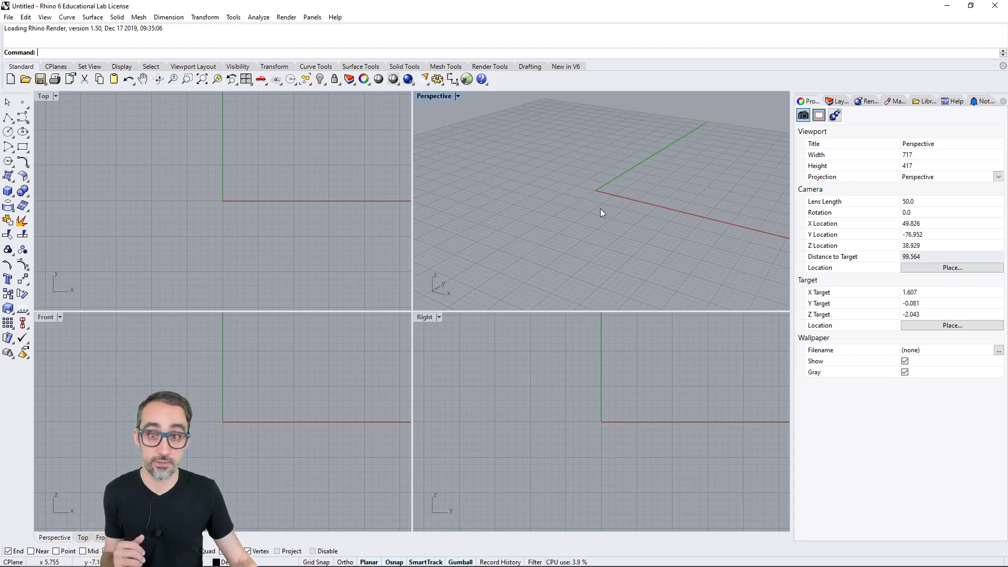
double_click(438, 96)
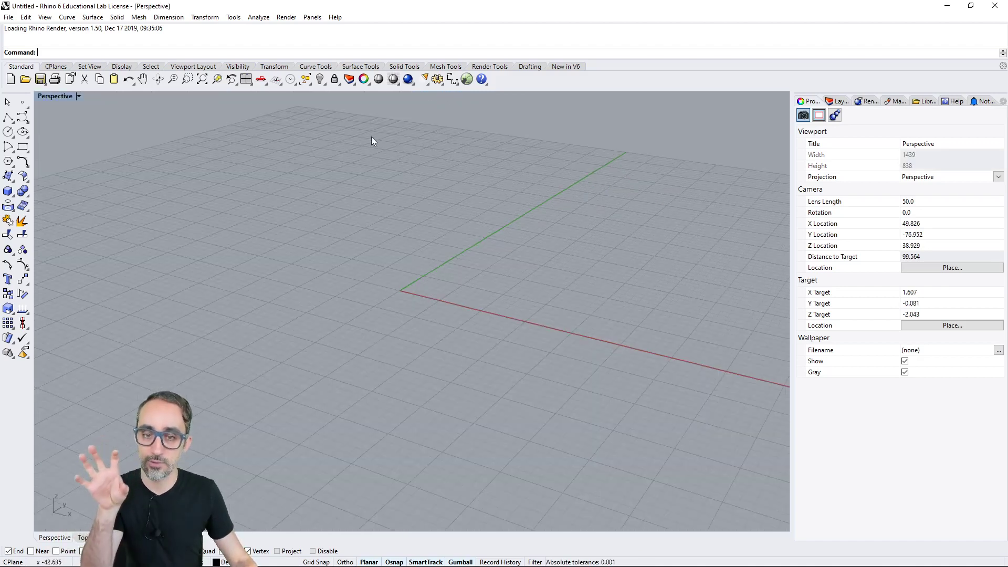
double_click(59, 96)
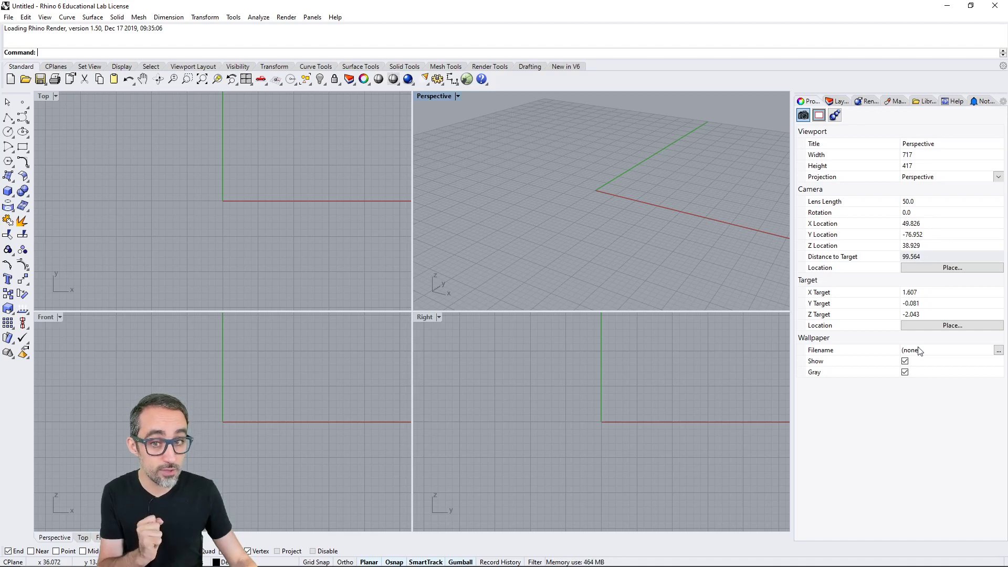
Step: Add five new layers, Layer 01 to Layer 05, to the document
left_click(838, 102)
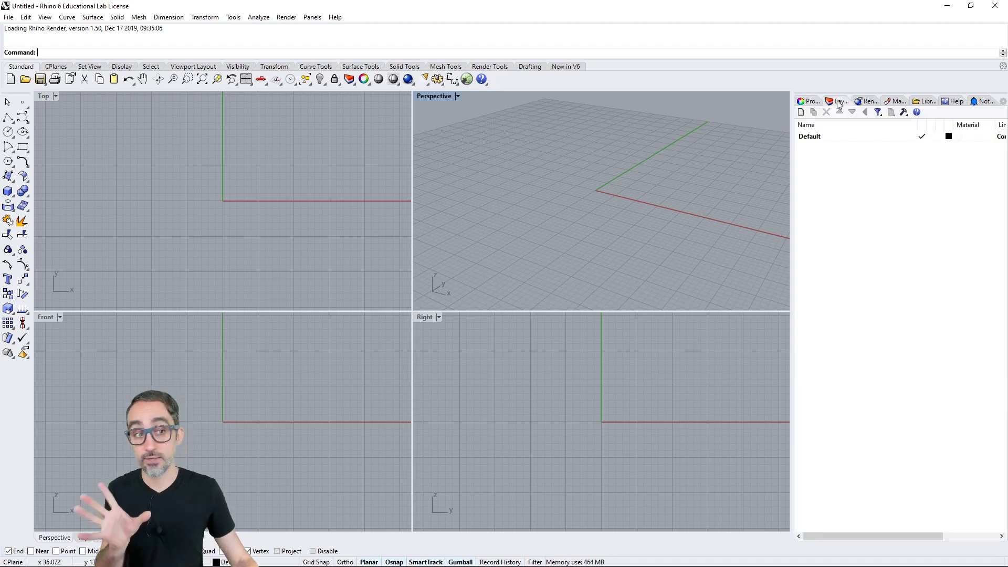
left_click(801, 113)
left_click(801, 113)
left_click(802, 112)
left_click(801, 113)
left_click(801, 112)
left_click(829, 220)
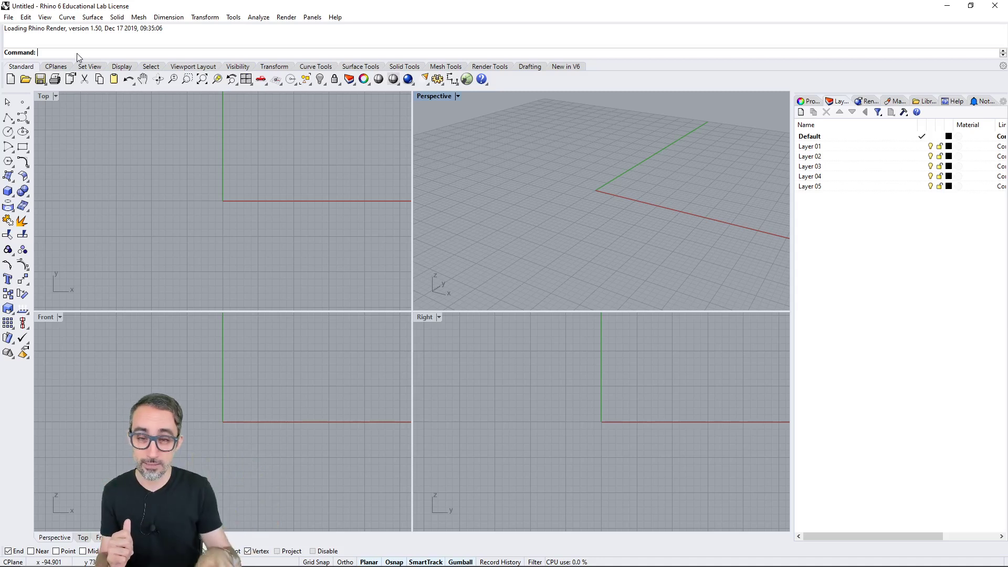
Step: Maximize the Perspective viewport and set the viewport background color to White in the appearance color options
double_click(435, 96)
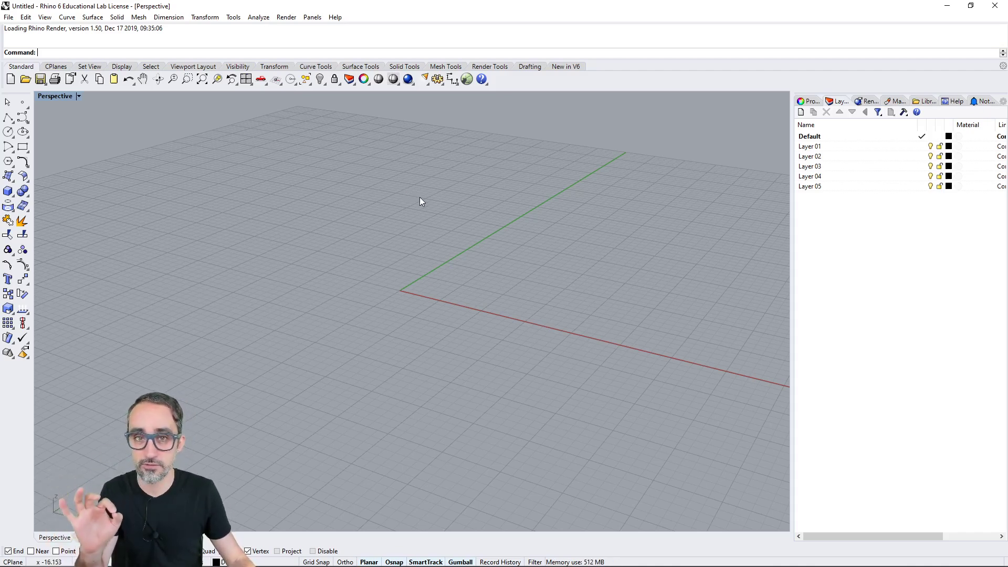
left_click(237, 18)
left_click(275, 248)
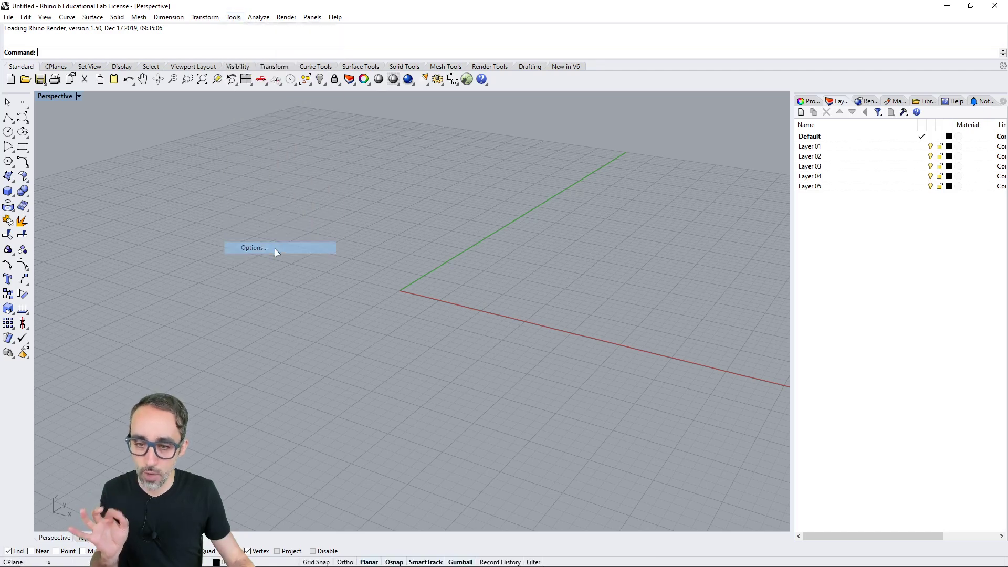
left_click_drag(666, 97, 570, 96)
left_click(439, 210)
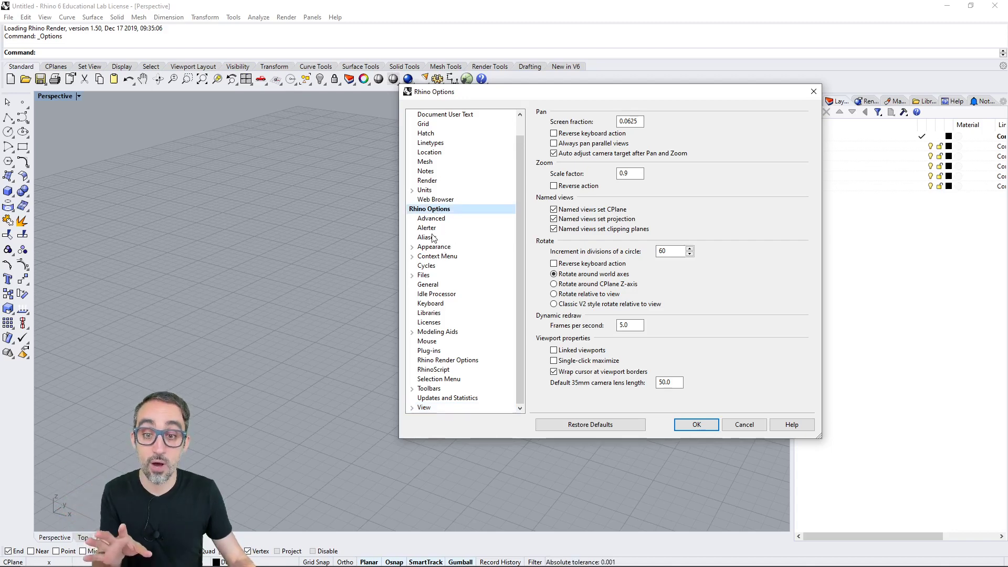
left_click(441, 248)
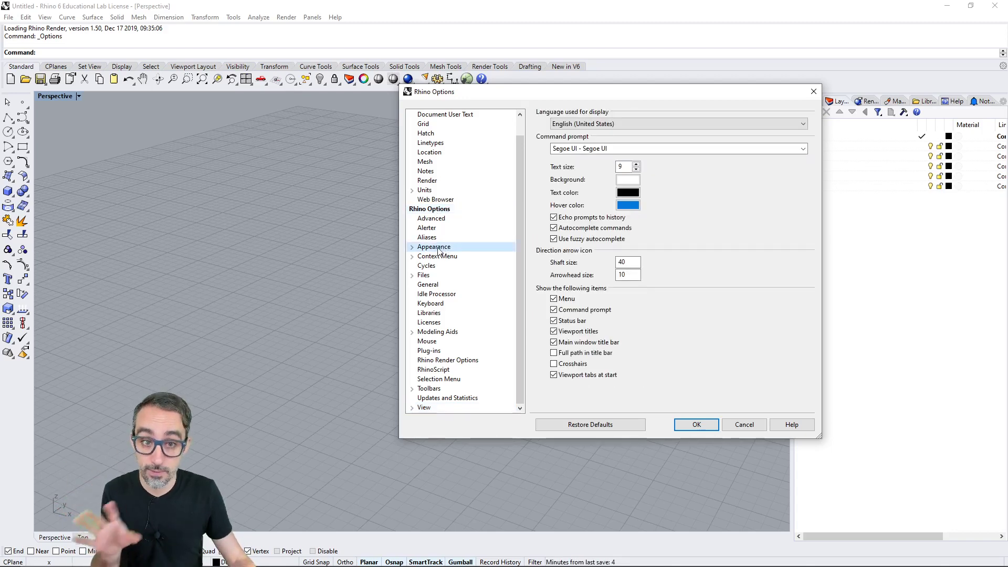
left_click(413, 248)
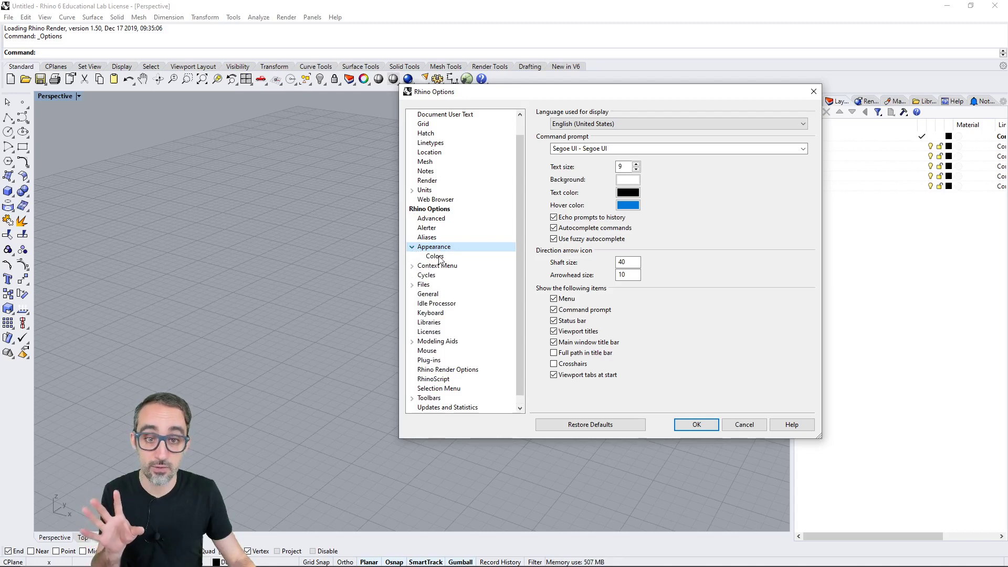
left_click(435, 256)
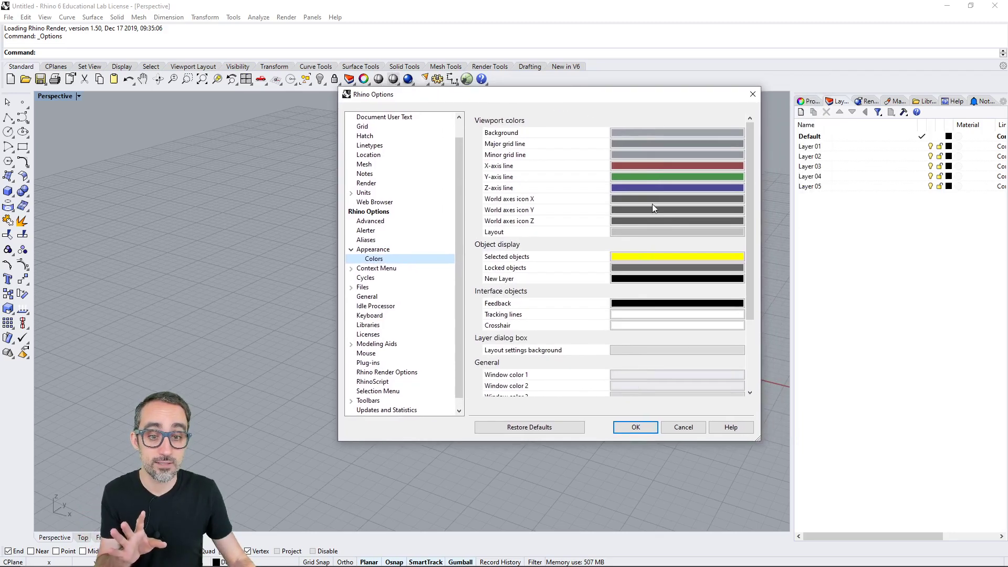
left_click_drag(671, 96, 843, 102)
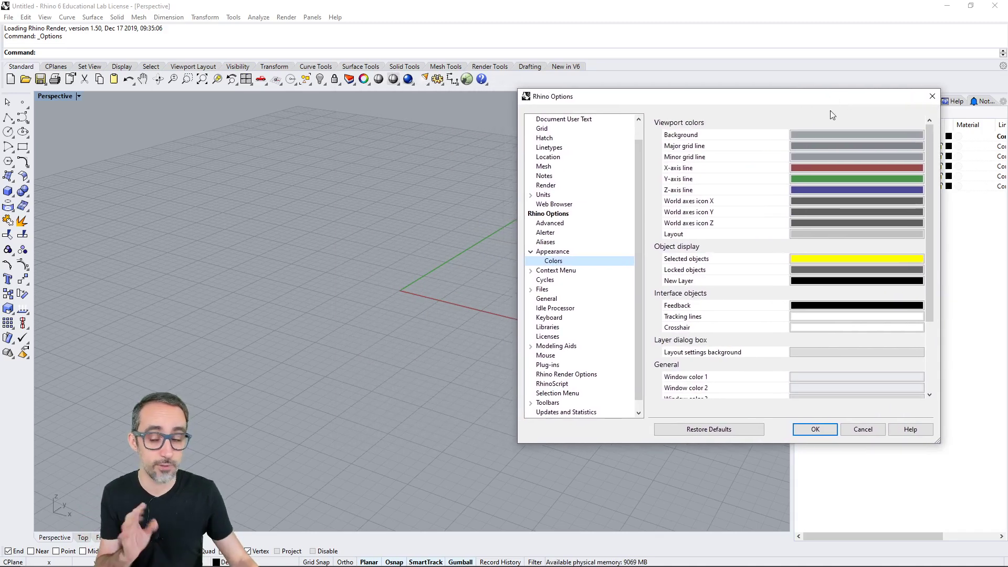
left_click(824, 135)
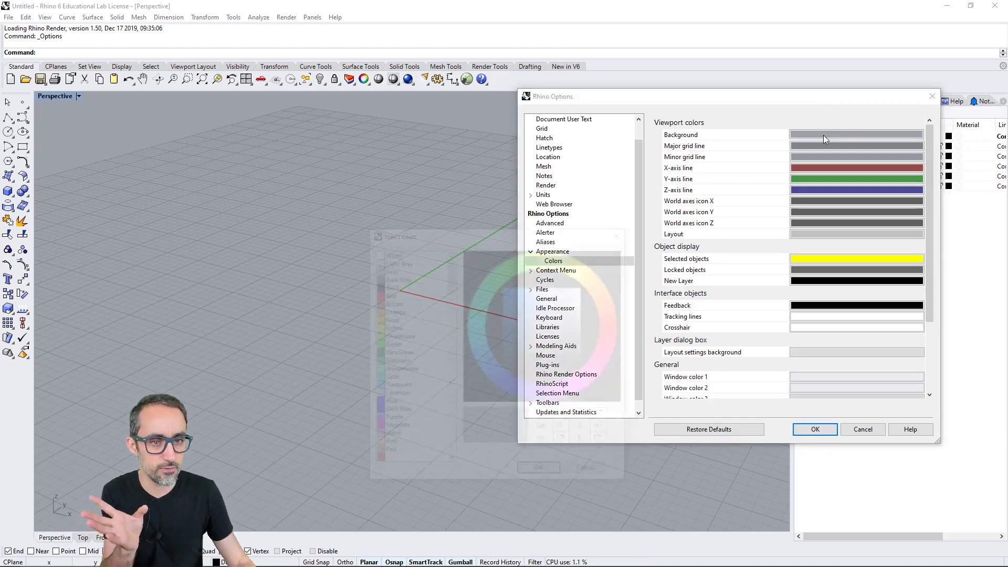
left_click(389, 252)
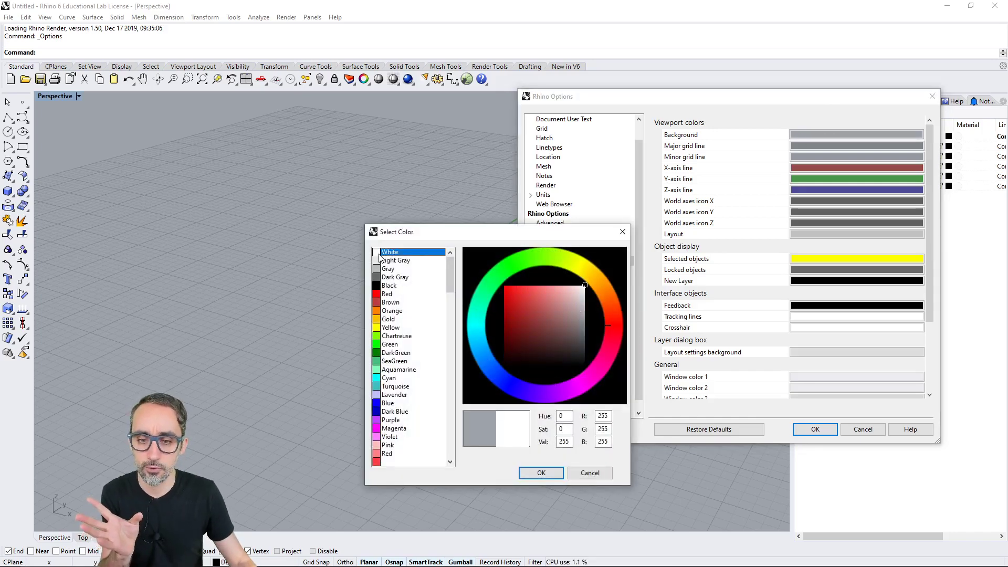
left_click(540, 473)
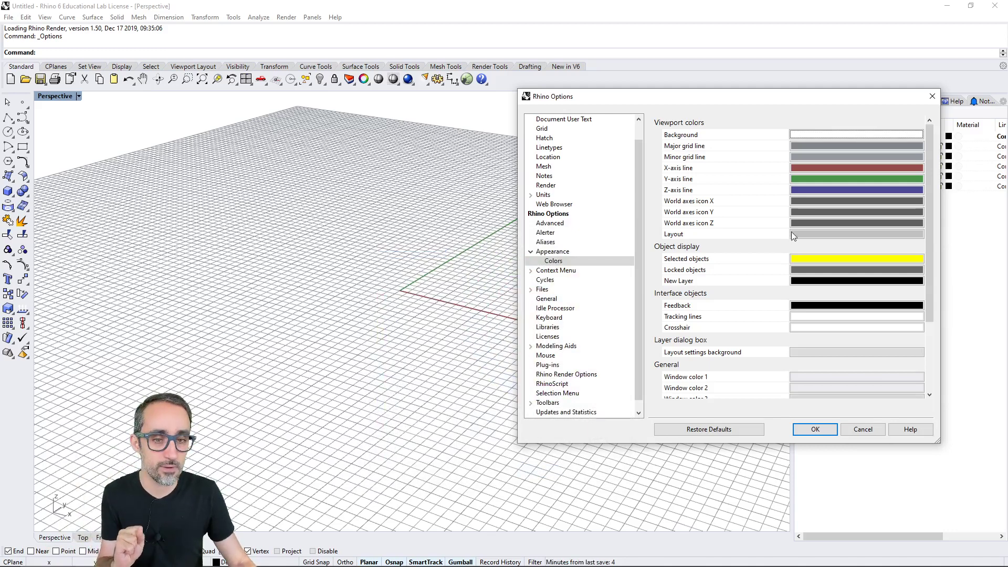
Step: Set the major grid line color to light gray RGB 233 and the minor grid line color to RGB 245, and apply the options
left_click(801, 146)
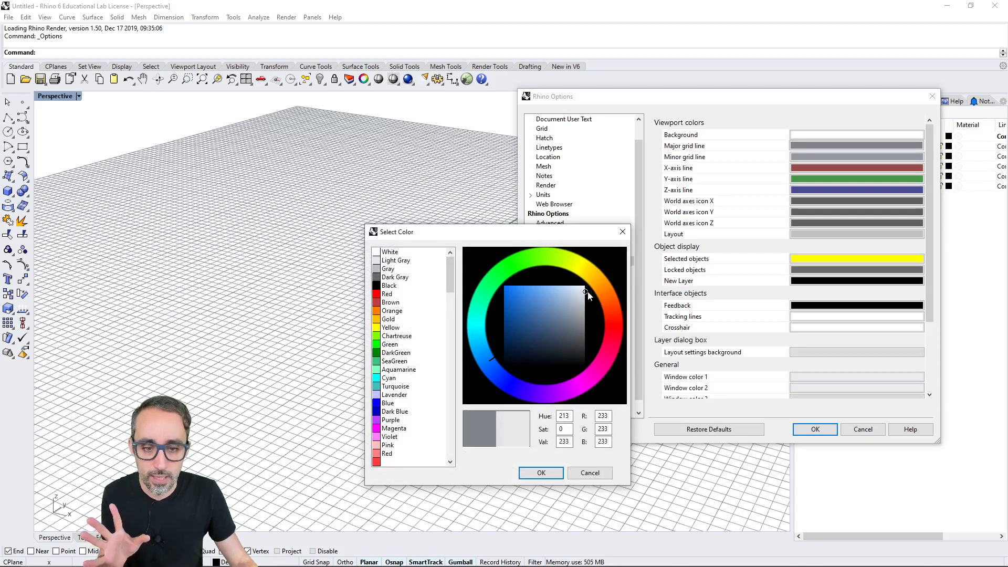
left_click(541, 473)
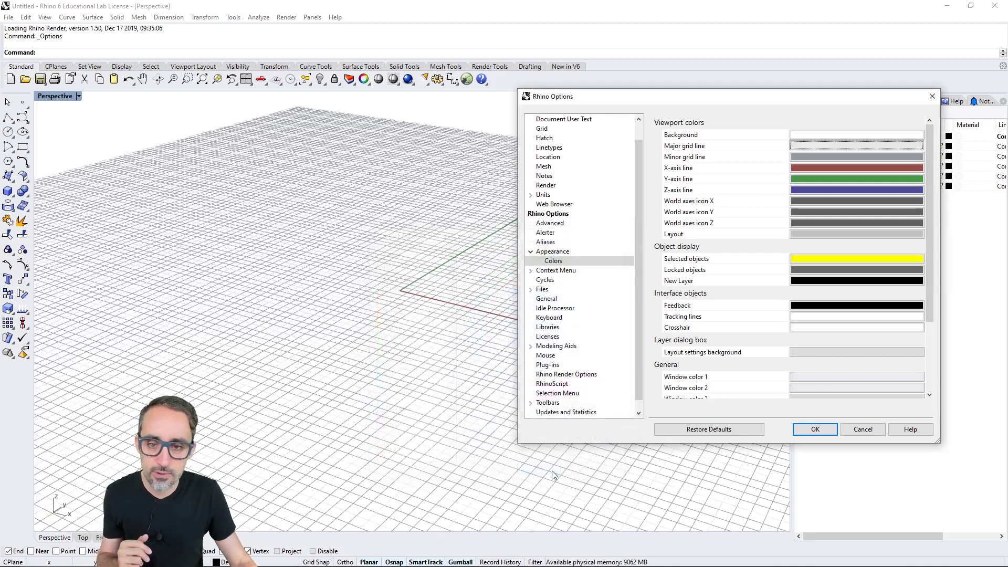
left_click(804, 157)
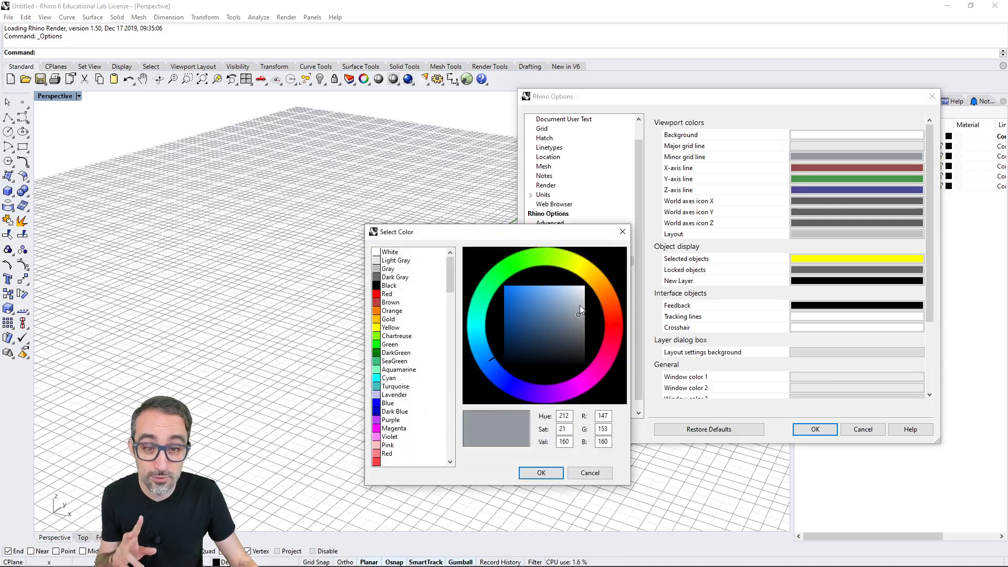
left_click_drag(580, 306, 590, 288)
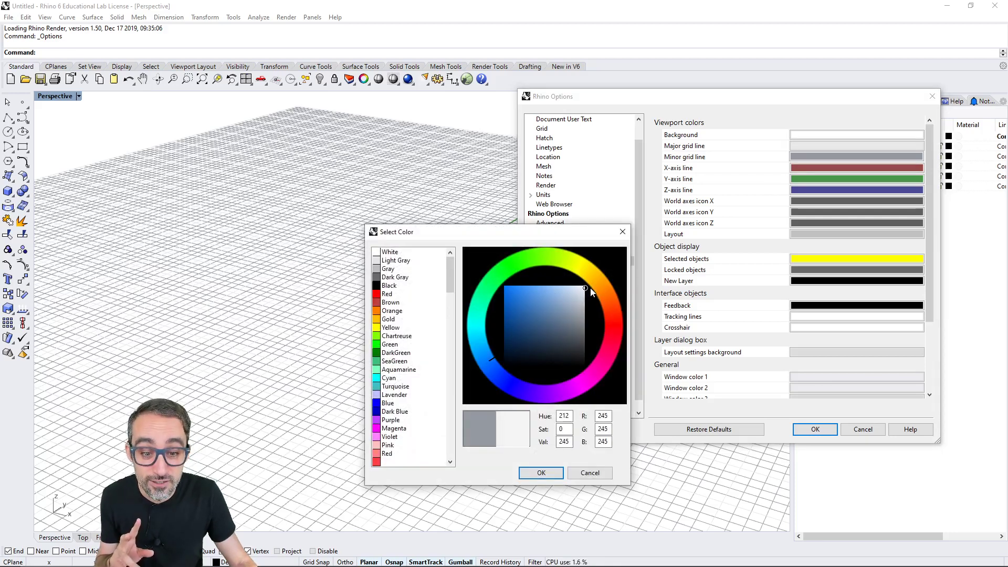
left_click(540, 472)
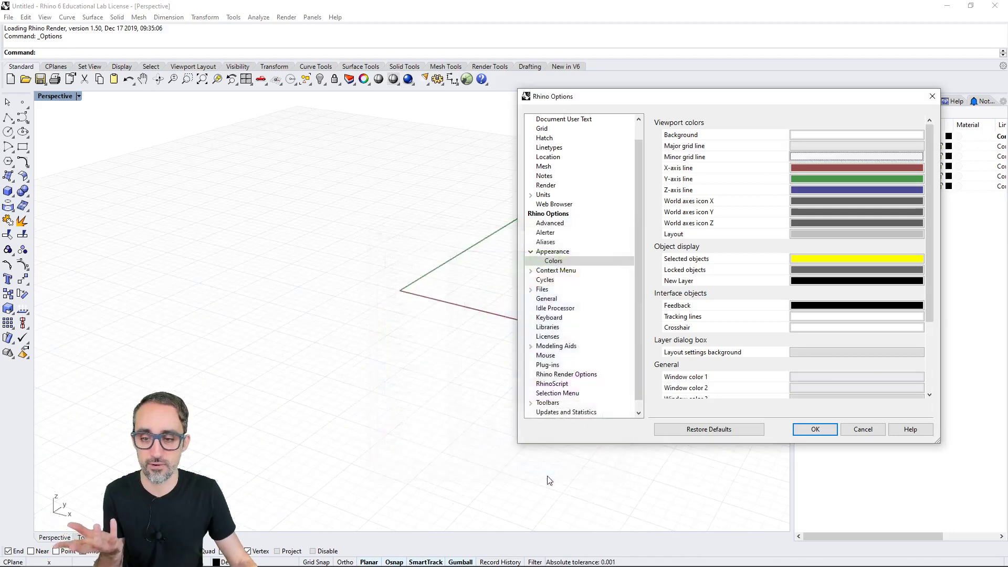
left_click(825, 431)
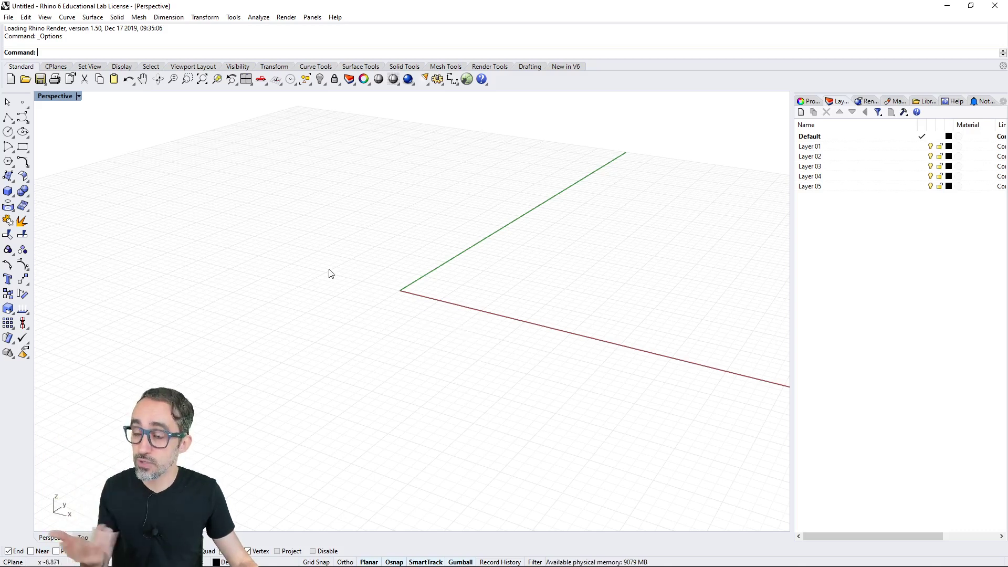
Step: Place three single points on the construction plane near the origin, between the green and red axes
left_click(24, 104)
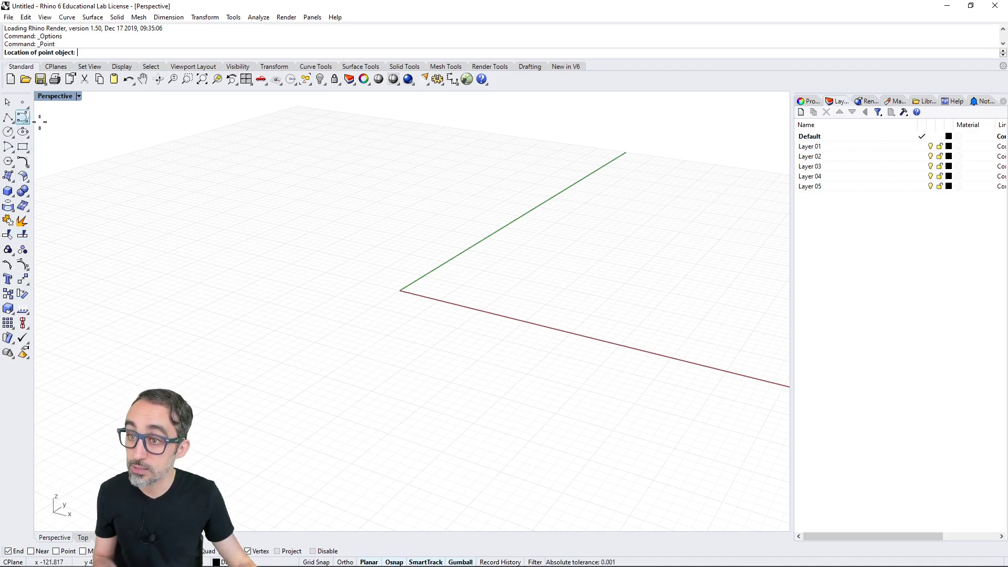
left_click(471, 280)
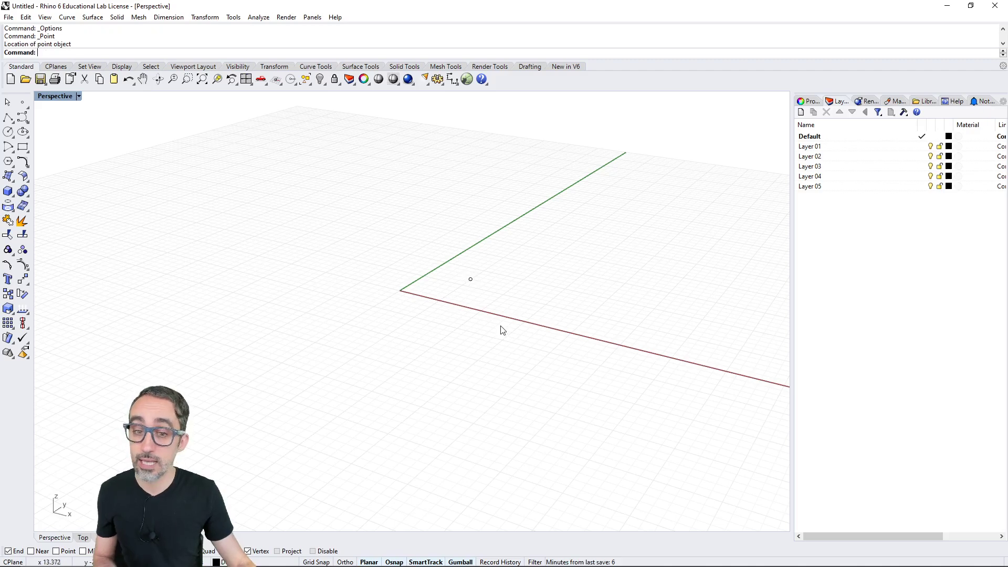
right_click_drag(503, 330, 489, 344)
left_click(23, 102)
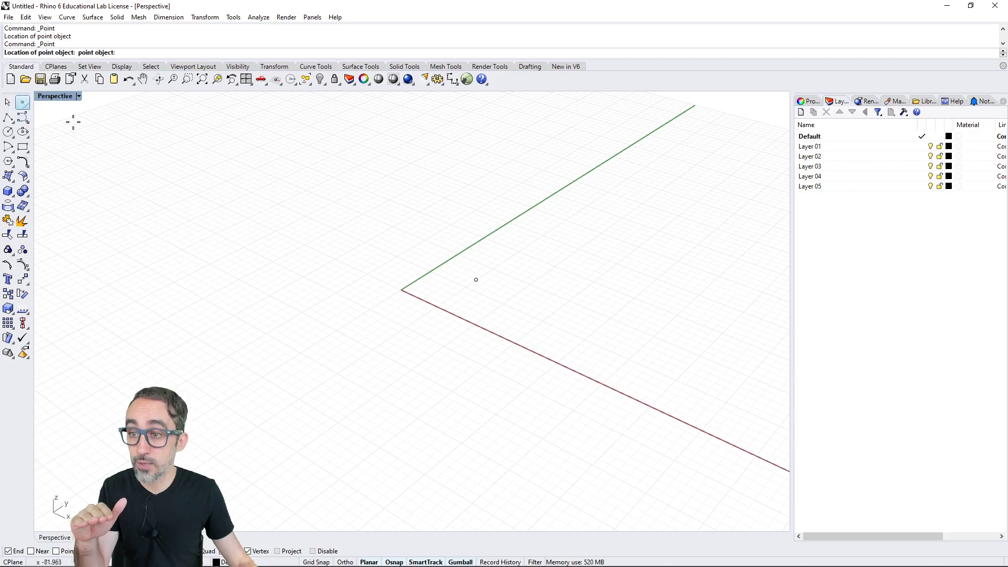
left_click(516, 261)
left_click(23, 102)
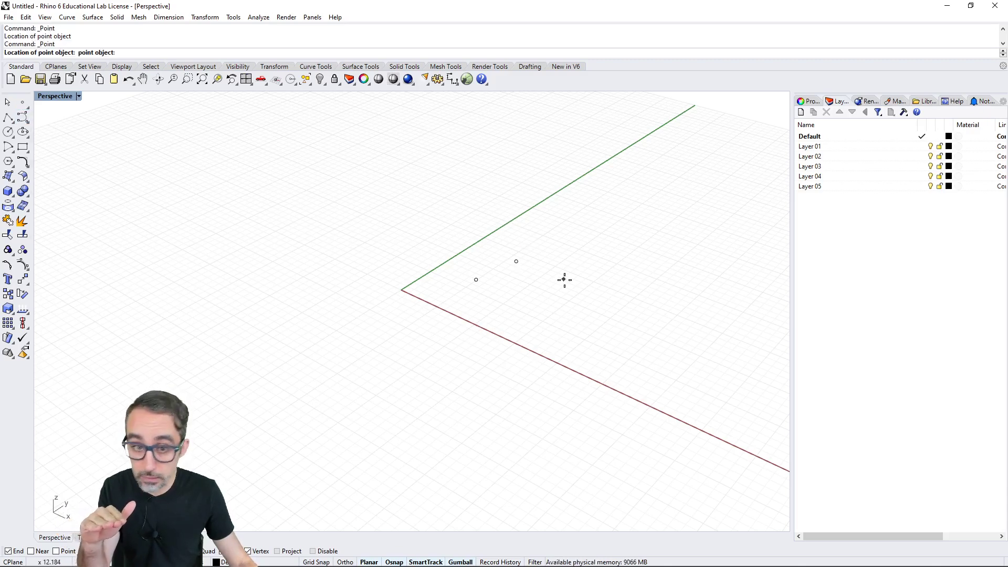
left_click(533, 287)
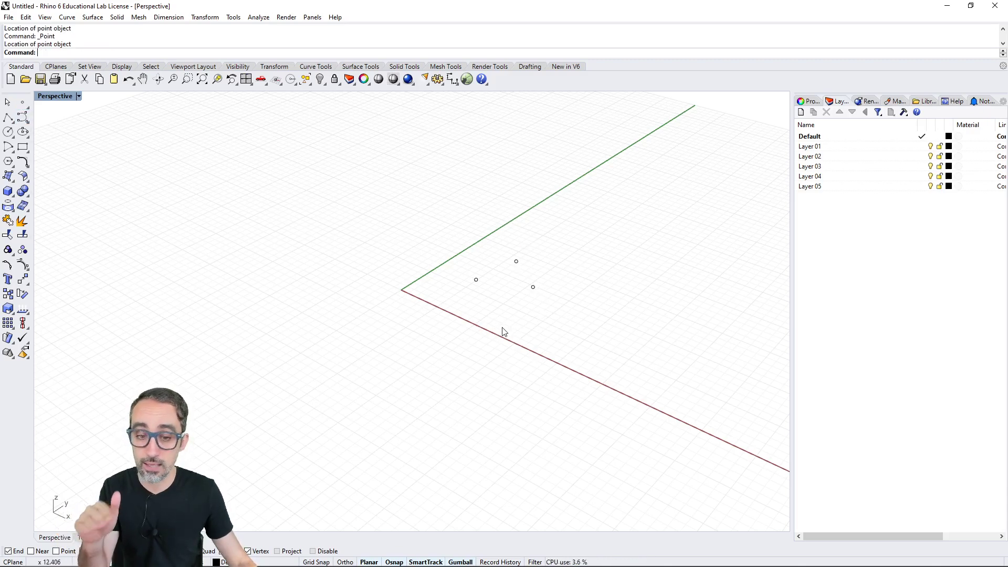
Step: Repeat the Point command to scatter eight more points around the first three on the construction plane
scroll(553, 301, "up", 3)
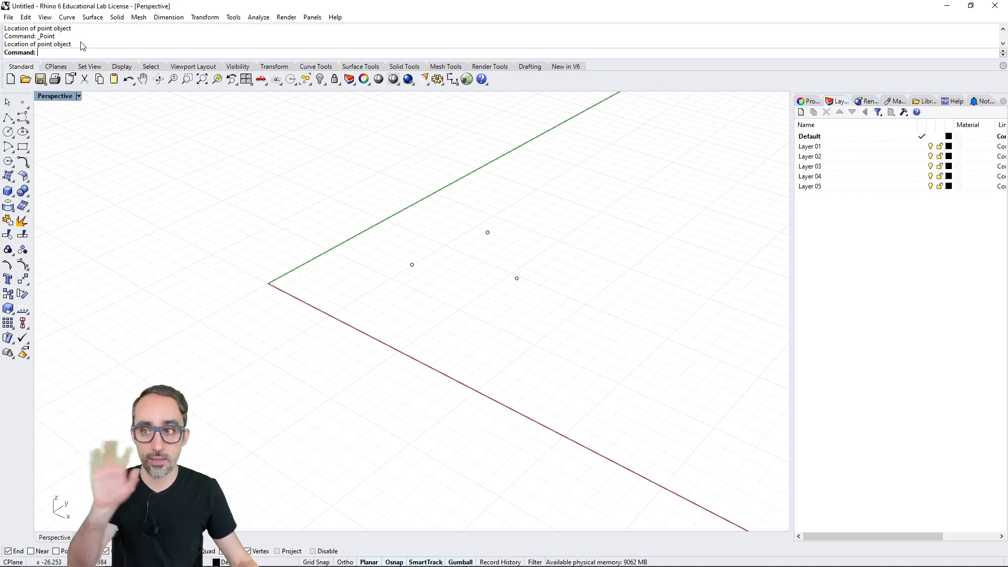
key("Return")
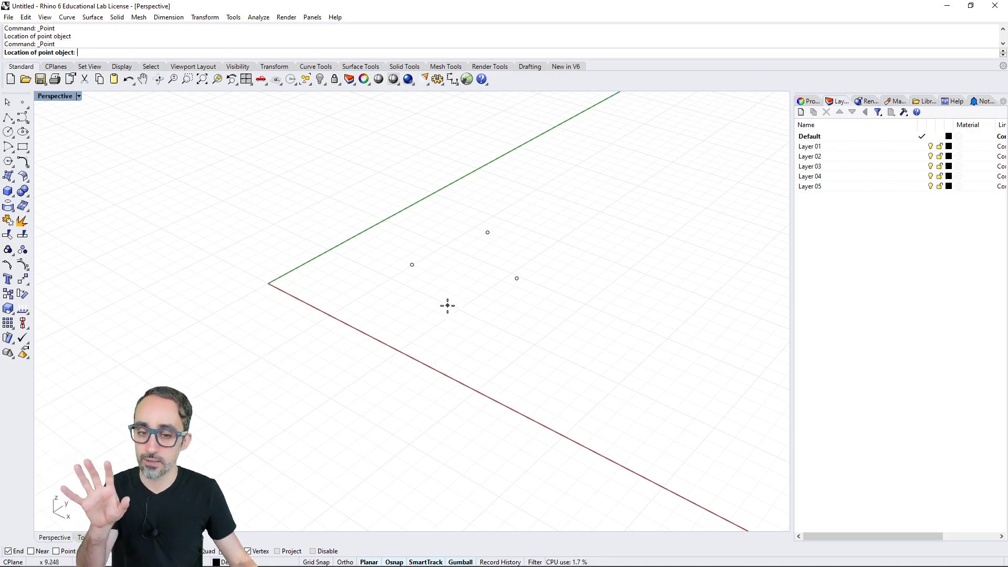
left_click(446, 304)
key("Return")
left_click(496, 312)
key("Return")
left_click(550, 295)
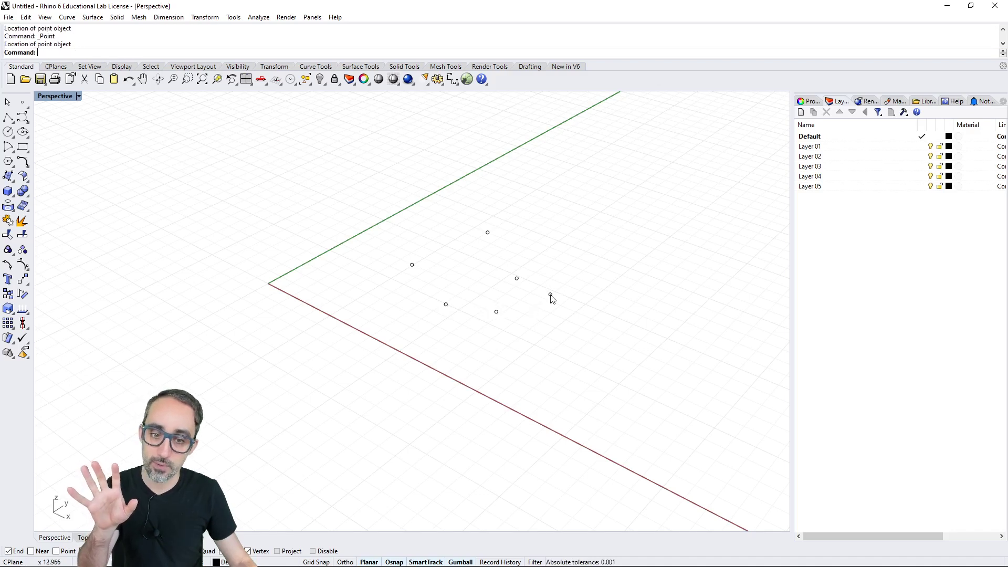
key("Return")
left_click(549, 248)
key("Return")
left_click(525, 212)
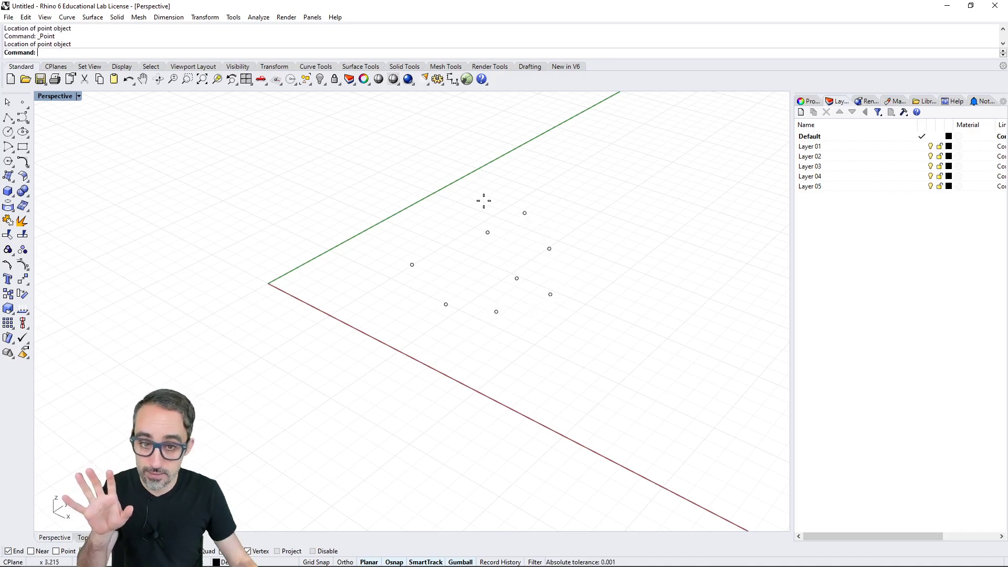
key("Return")
left_click(432, 206)
key("Return")
left_click(445, 249)
key("Return")
left_click(470, 272)
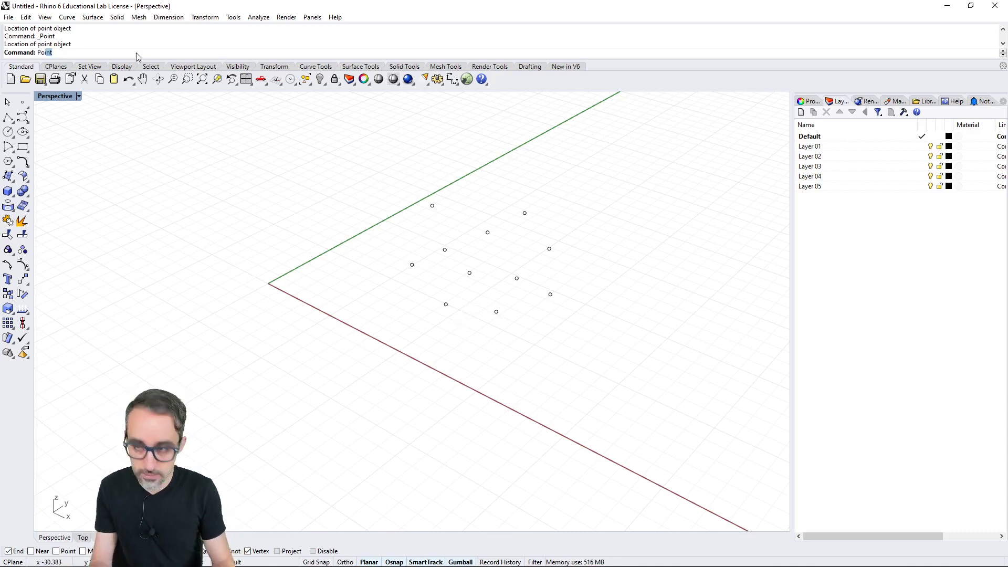
Step: Run the Point command by name to add one more point between the cluster of points and the red axis
type("Point")
key("Return")
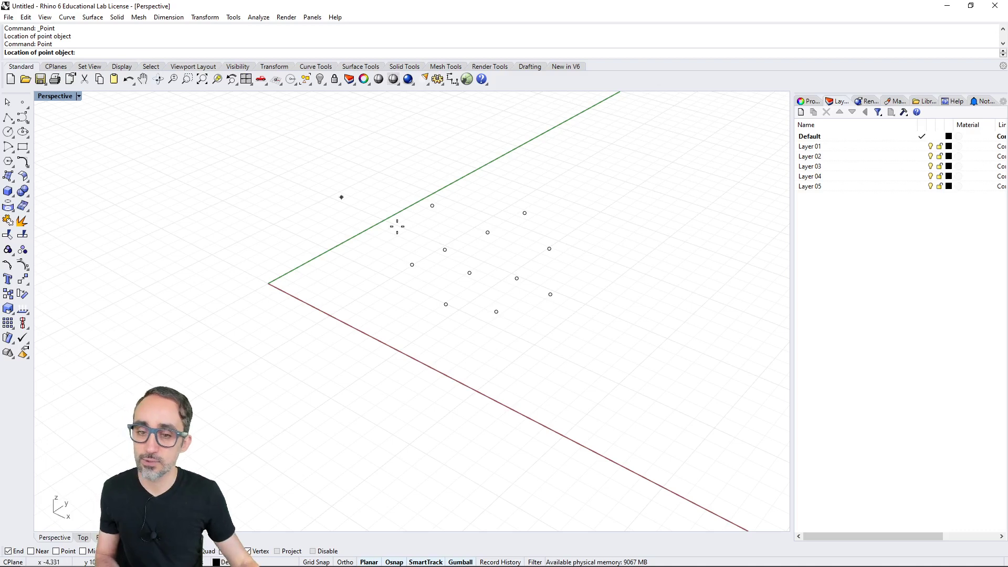
left_click(481, 353)
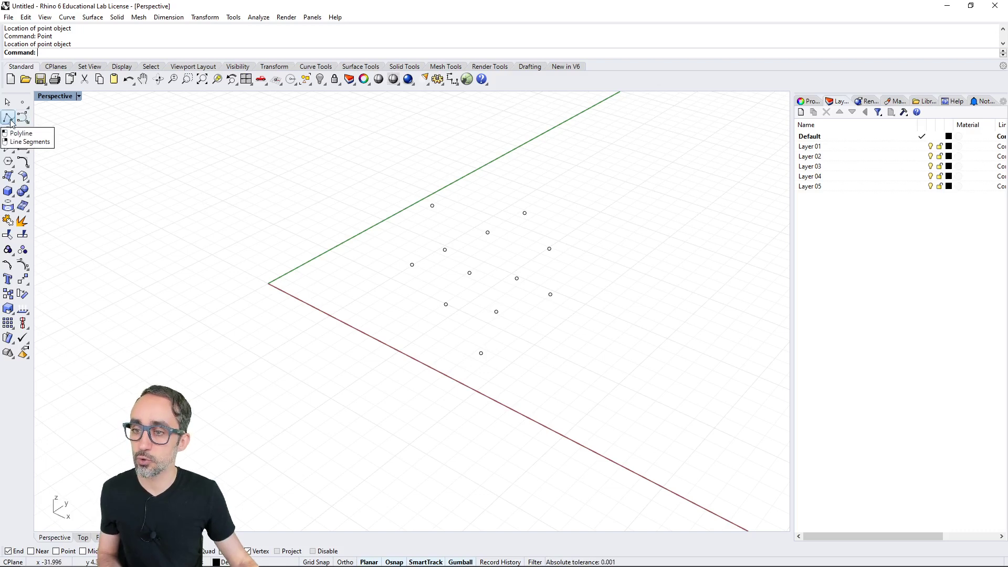
Step: Draw an open zigzag polyline with fourteen vertices around the cluster of points, starting near the origin and ending just across the red axis
type("Polyline")
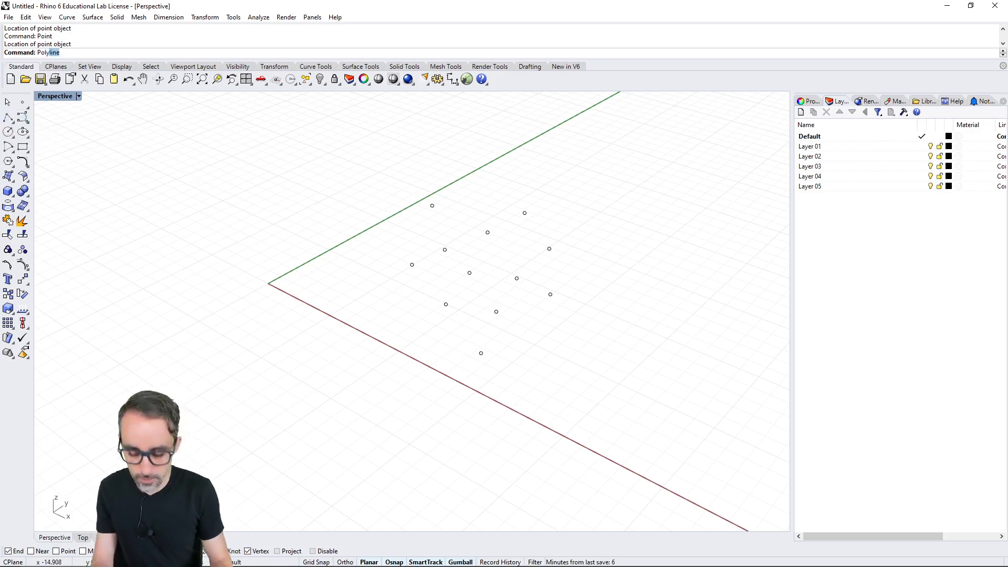
key("Return")
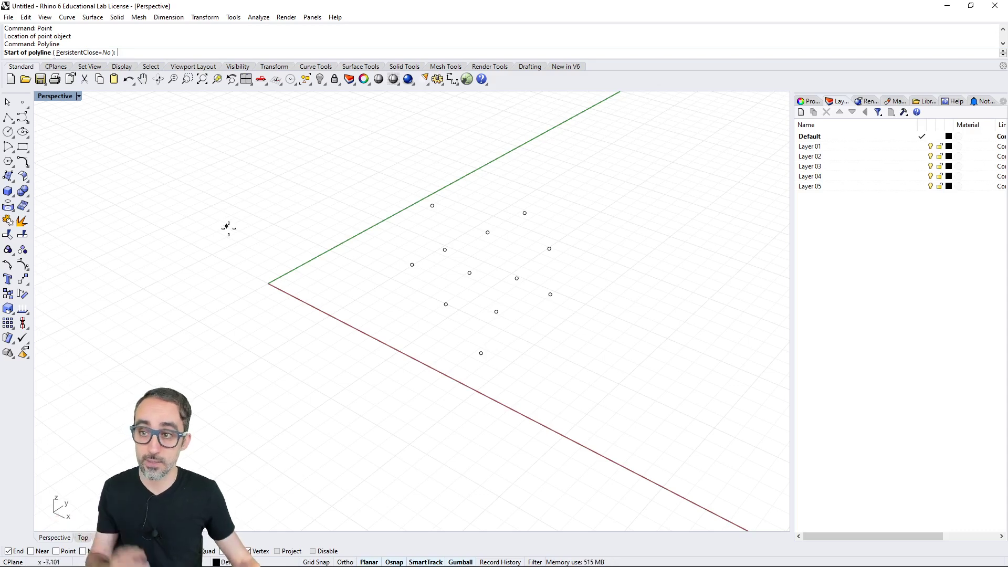
left_click(363, 313)
left_click(307, 206)
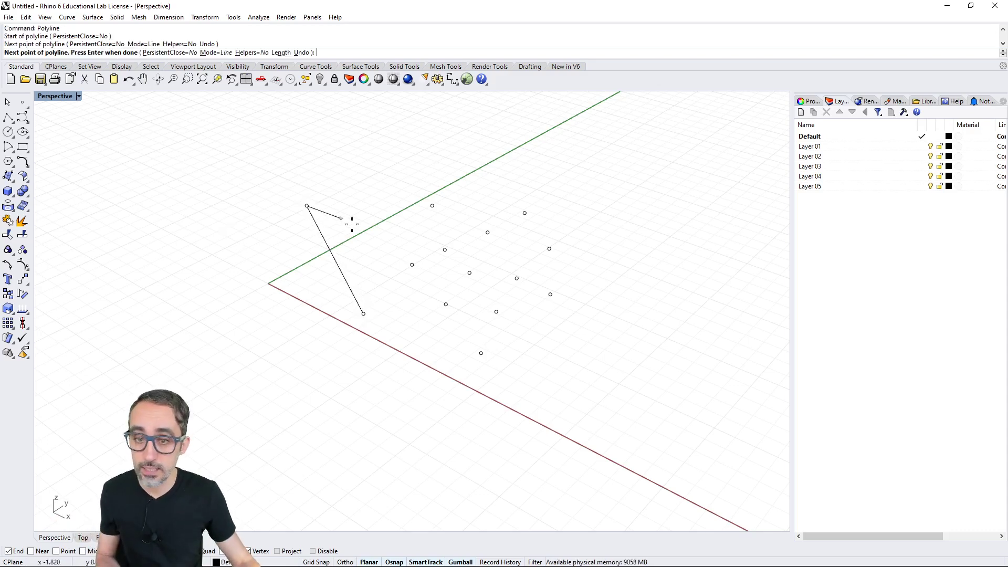
left_click(384, 241)
left_click(421, 154)
left_click(479, 197)
left_click(562, 176)
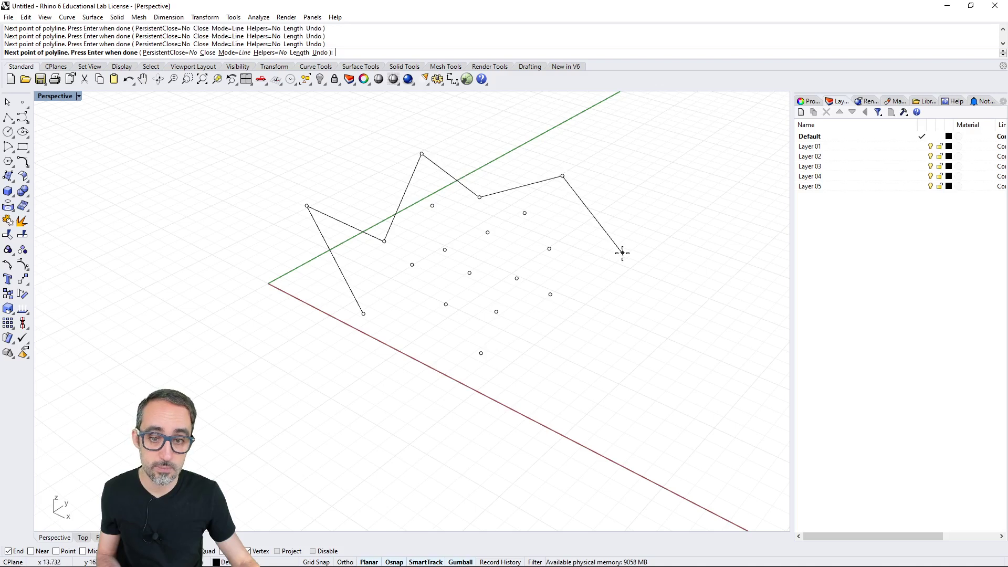
left_click(622, 252)
left_click(589, 289)
left_click(658, 344)
left_click(618, 395)
left_click(545, 391)
left_click(534, 336)
left_click(504, 405)
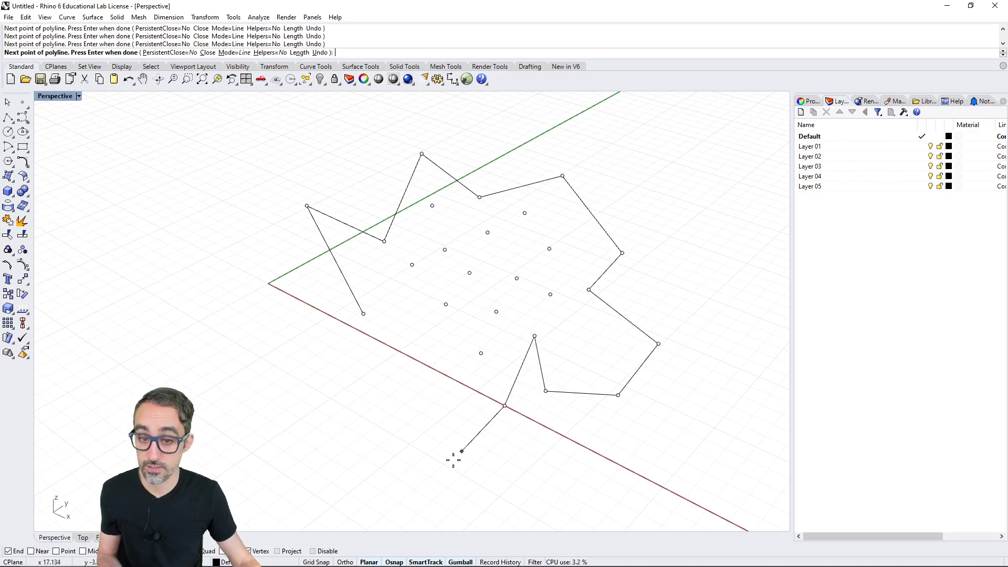
left_click(449, 459)
key("Return")
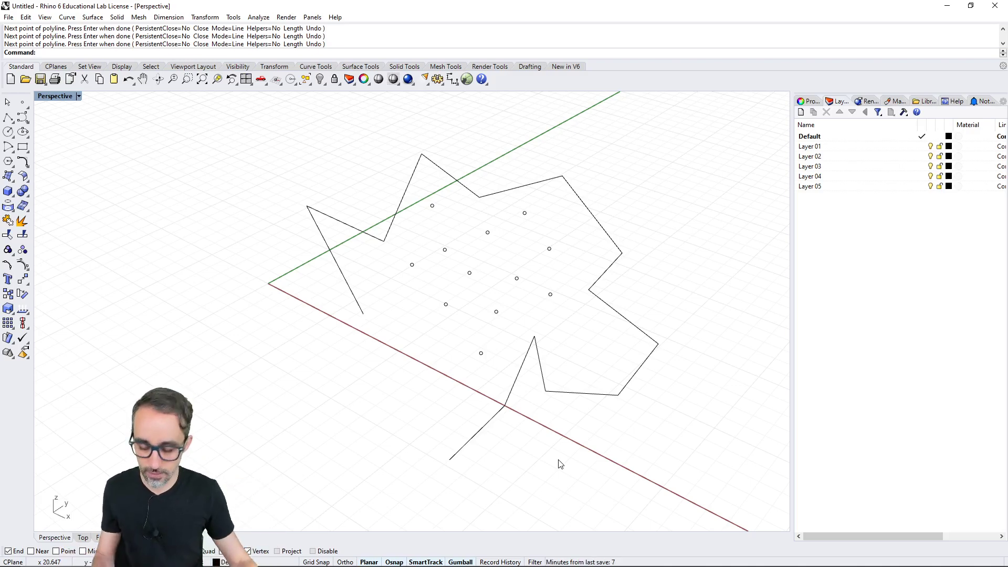
Step: Show the object properties and use the gumball to move one point of the cluster along the green axis direction and upward
right_click_drag(496, 387, 517, 404)
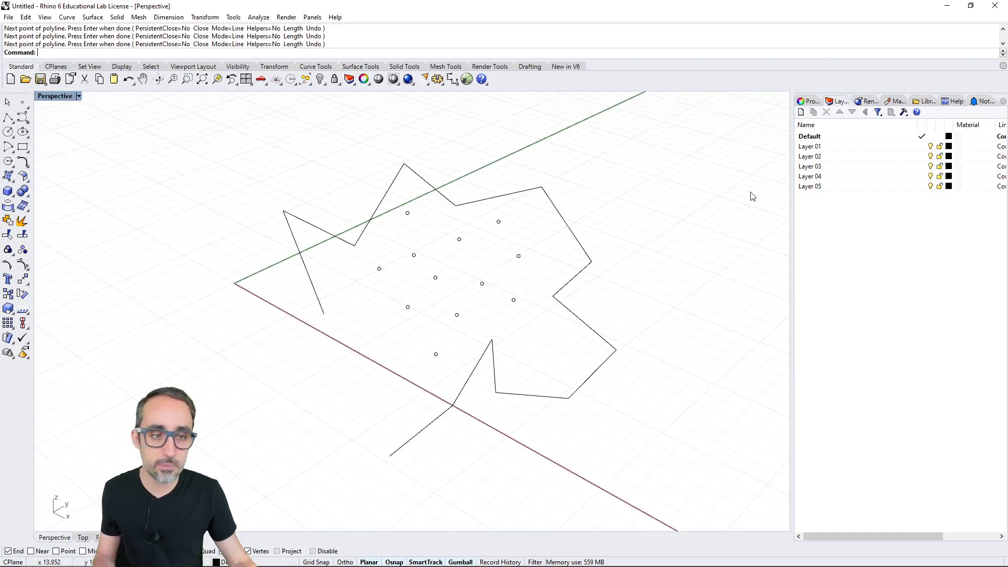
left_click(804, 103)
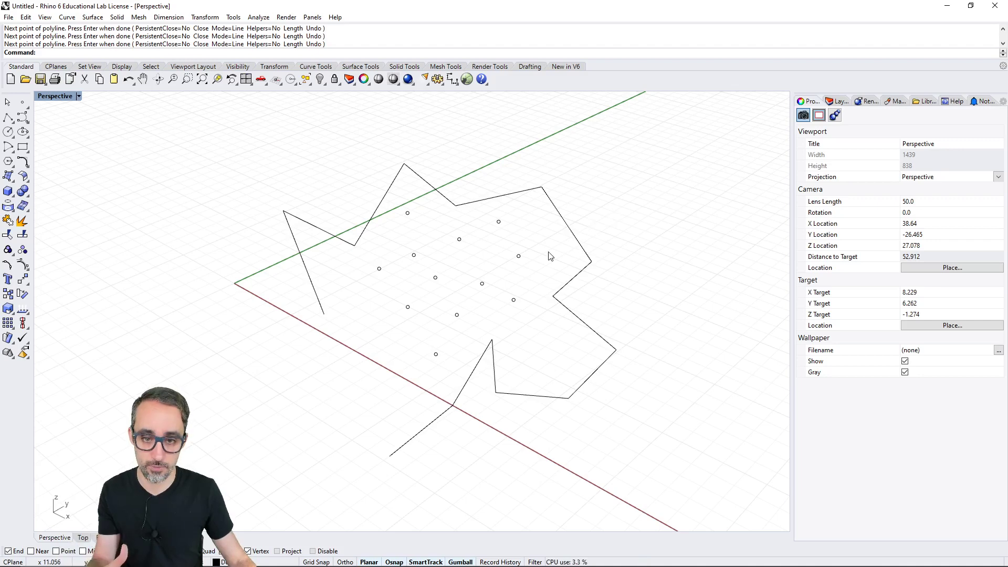
left_click(519, 256)
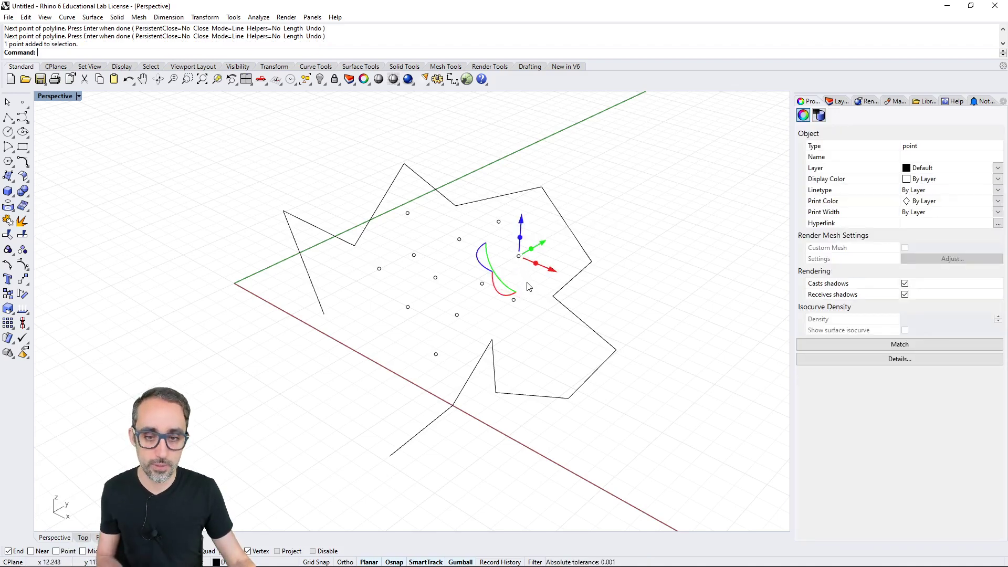
right_click_drag(530, 284, 525, 279)
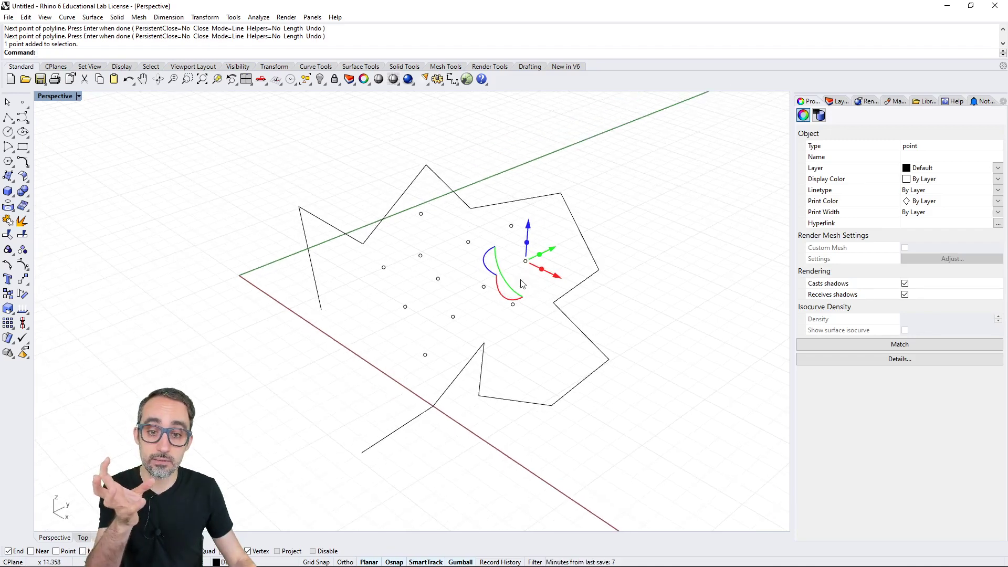
left_click_drag(529, 233, 638, 179)
left_click(690, 347)
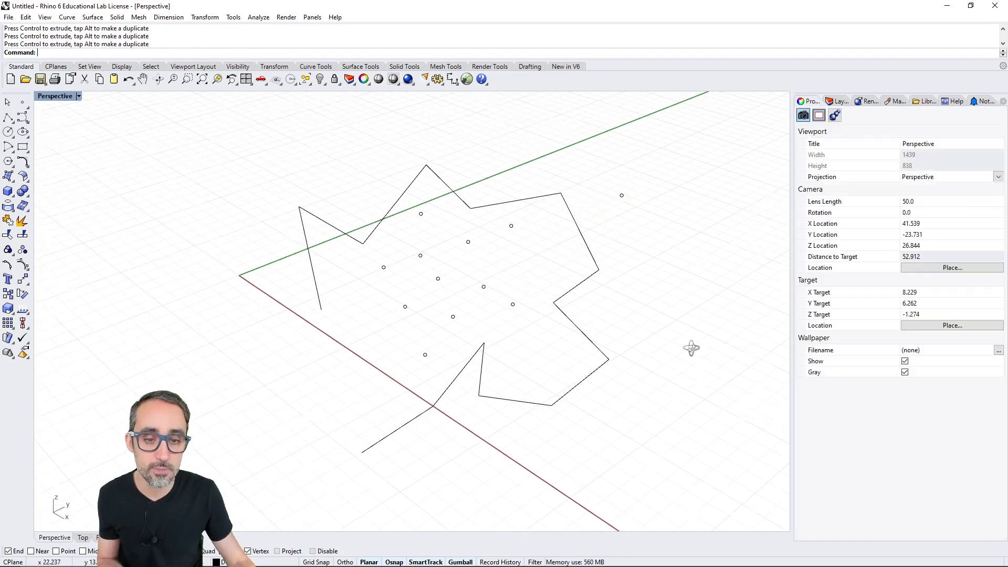
right_click_drag(691, 346, 712, 352)
left_click(602, 182)
left_click_drag(605, 154, 607, 128)
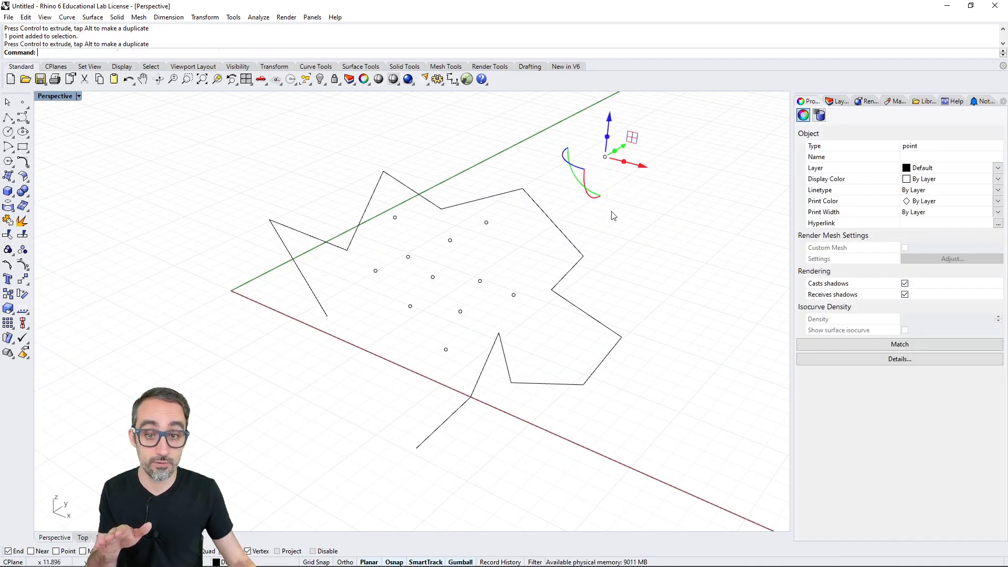
Step: Select four points in the middle of the cluster together, raise them vertically with the gumball and clear the selection
left_click_drag(519, 245, 417, 312)
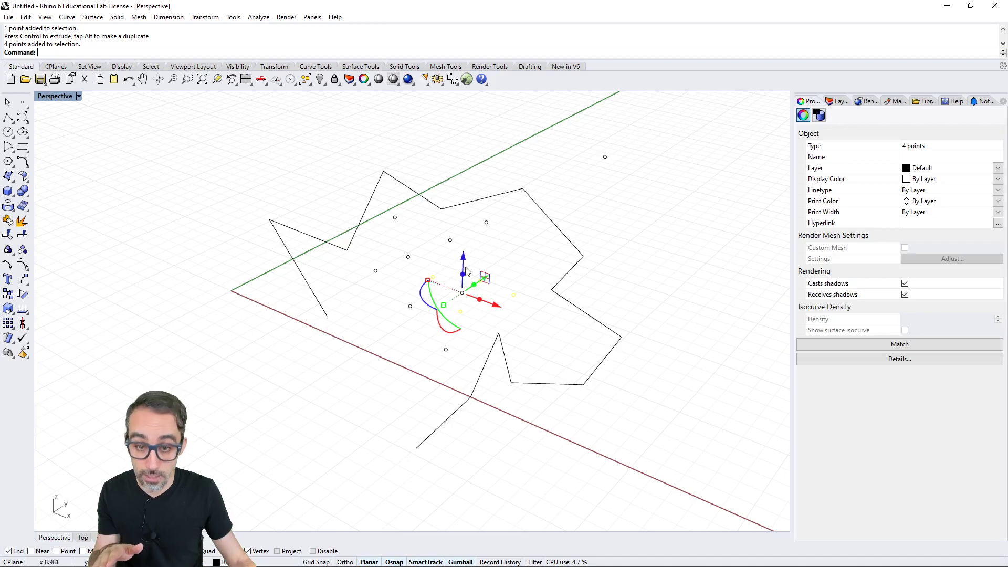
left_click_drag(463, 258, 467, 145)
key("Escape")
right_click_drag(512, 259, 513, 304)
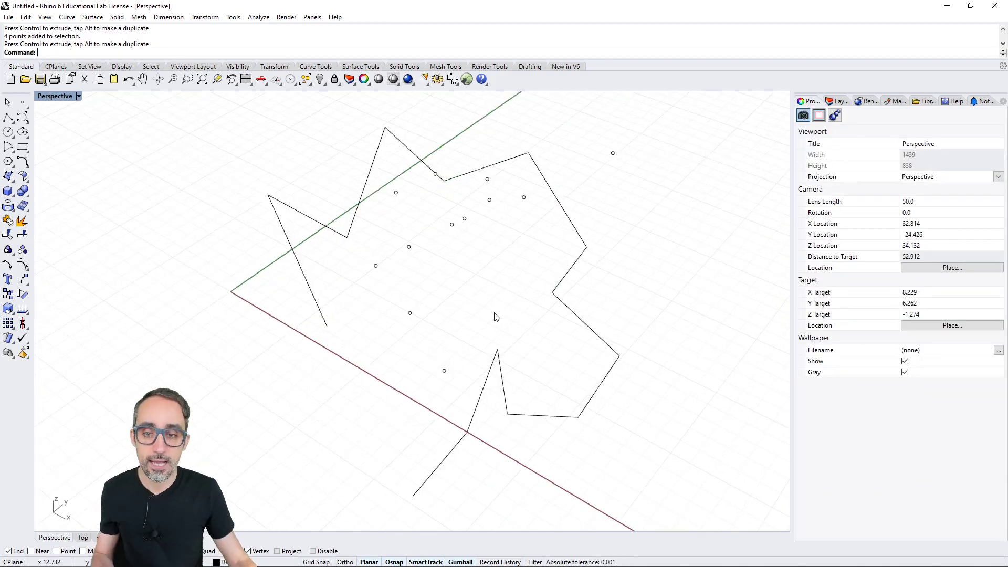
Step: Raise the whole polyline vertically with the gumball and shift it along the green axis direction
left_click(491, 395)
right_click_drag(492, 403, 509, 421)
left_click_drag(438, 251, 438, 168)
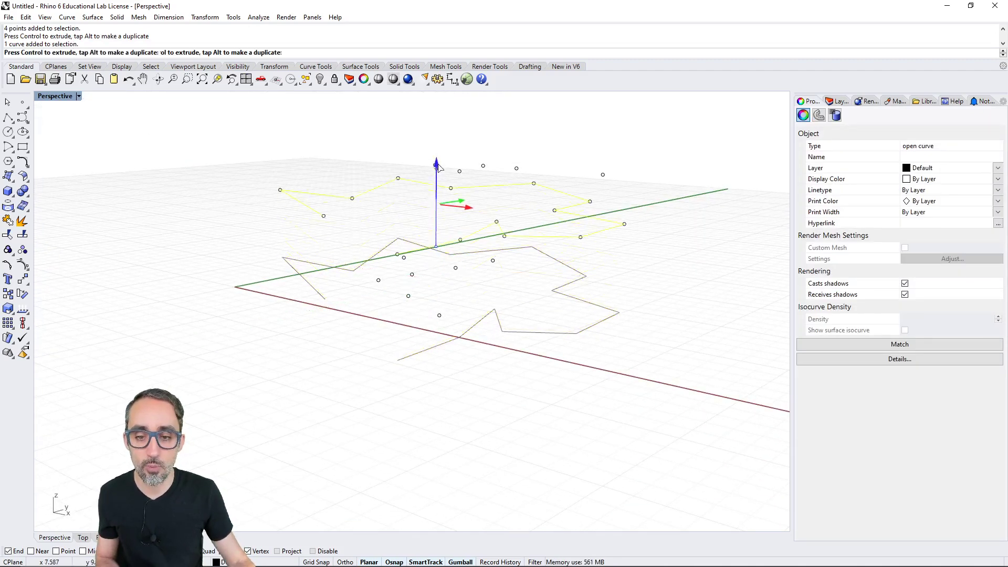
left_click_drag(462, 206, 488, 206)
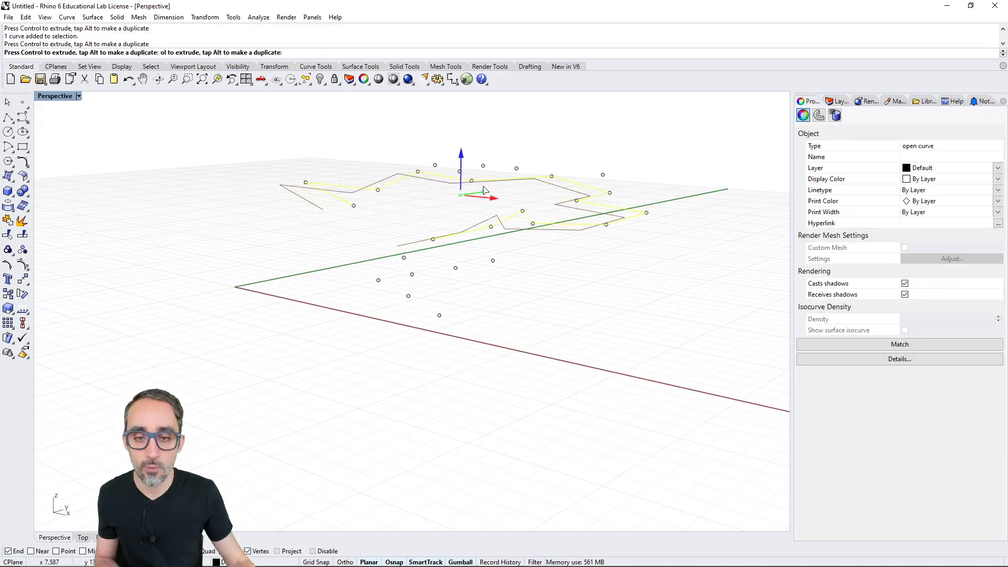
right_click_drag(481, 273, 488, 202)
Step: Try rotating the raised polyline with the gumball's rotation arcs, and undo the rotations
mouse_move(469, 191)
left_mouse_down()
mouse_move(469, 174)
mouse_move(471, 189)
left_mouse_up()
right_click_drag(471, 189, 461, 233)
right_click(462, 235)
left_click(464, 240)
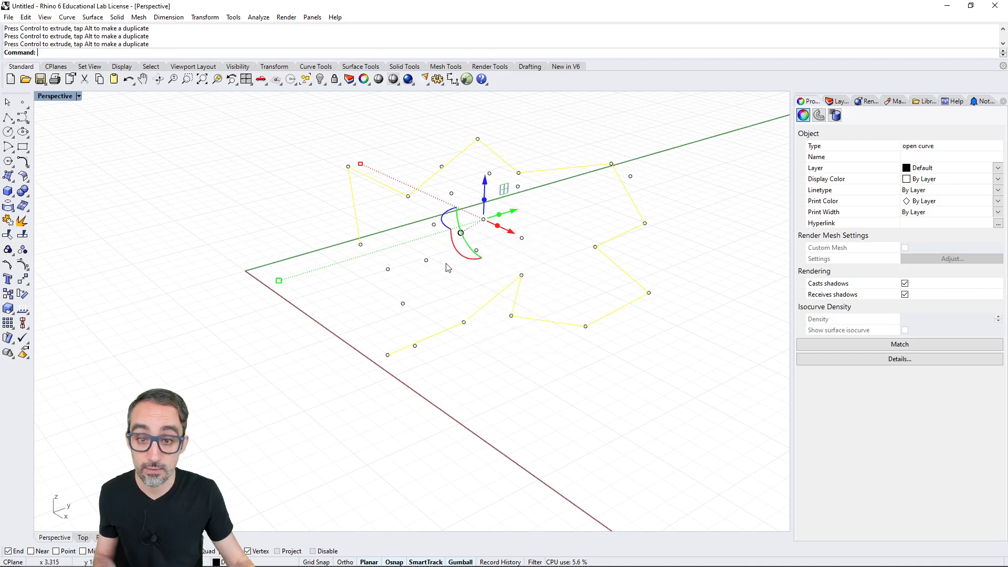
left_click_drag(464, 240, 435, 264)
right_click_drag(436, 264, 461, 315)
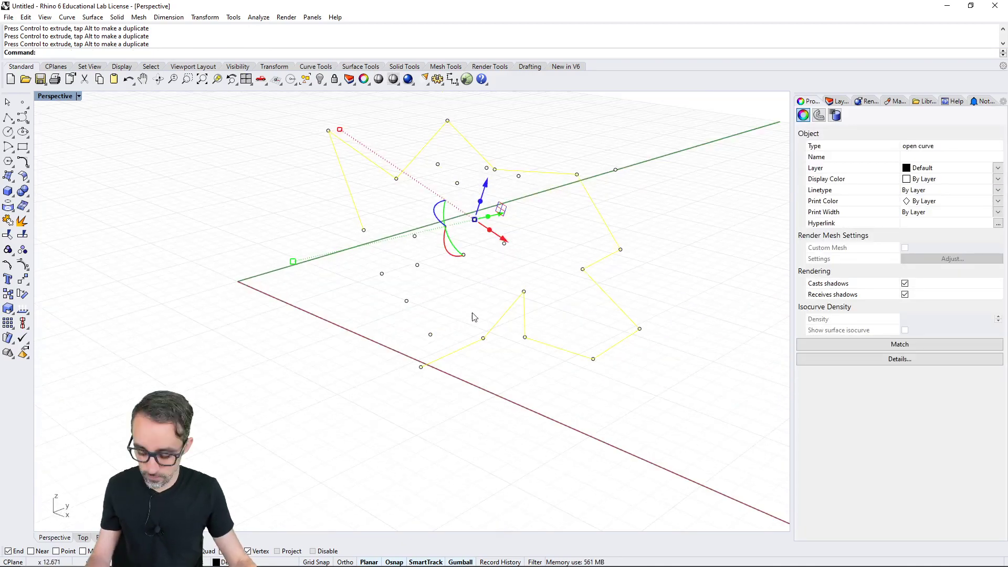
key("ctrl+z")
key("ctrl+z")
Step: Select the polyline's sharp inner vertex near its red-axis end and raise only that vertex with the gumball
right_click_drag(470, 387, 501, 313)
left_click(511, 375)
left_click(578, 305)
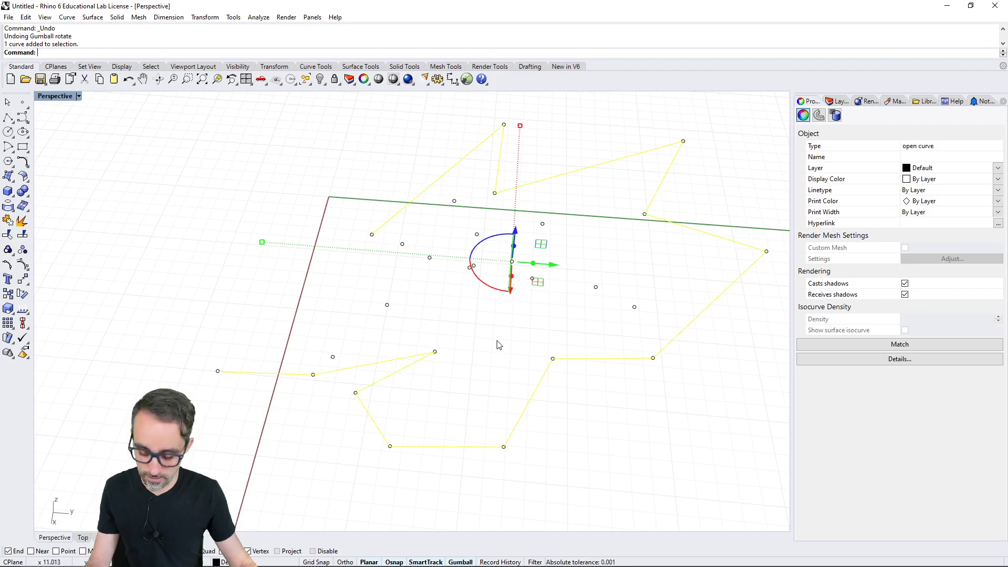
right_click_drag(497, 342, 476, 265)
left_click(500, 260)
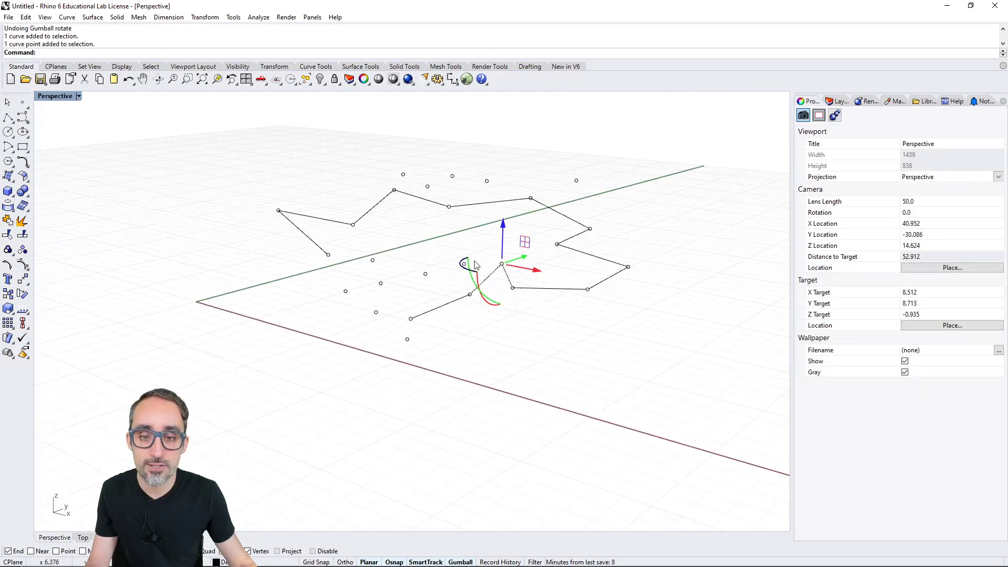
left_click_drag(507, 243, 505, 245)
right_click_drag(505, 244, 502, 252)
Step: Raise two more inward vertices of the polyline on the side near the green axis with the gumball
left_click_drag(501, 252, 354, 143)
left_click(356, 218)
left_click(454, 188)
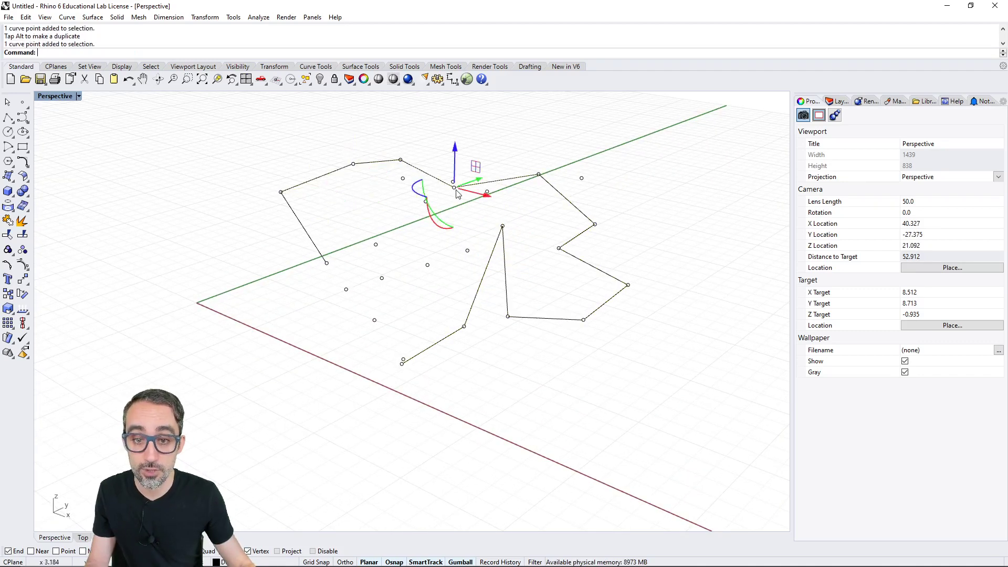
left_click_drag(456, 147, 504, 365)
Step: Select the whole polyline and delete it
left_click(504, 365)
right_click_drag(504, 364, 529, 345)
left_click_drag(529, 346, 530, 344)
key("Delete")
Step: Delete the scattered points in groups until two are left between the axes, and undo the last deletion
left_click_drag(619, 180, 477, 263)
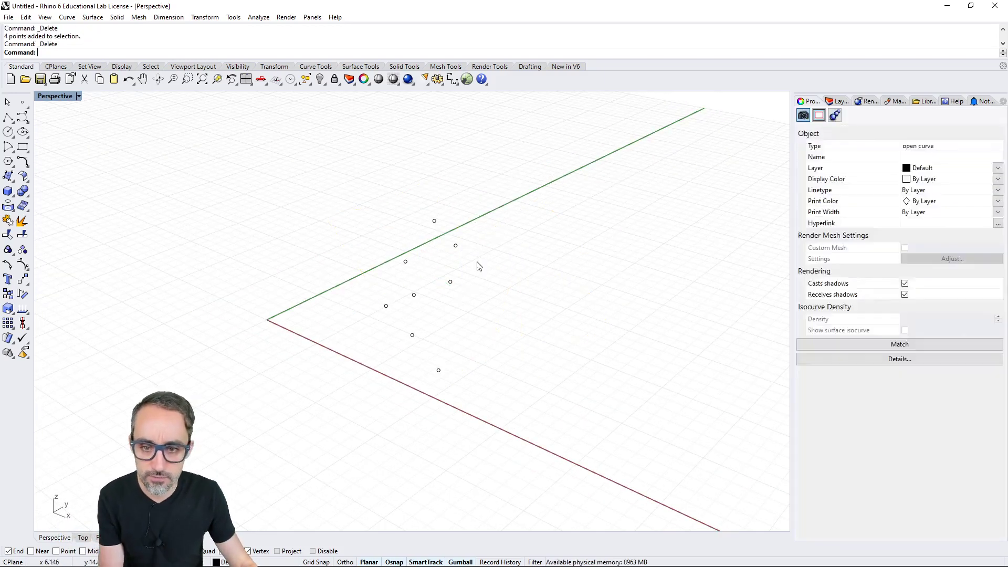
key("Delete")
left_click_drag(518, 212, 432, 317)
key("Delete")
left_click(412, 335)
key("Delete")
left_click_drag(428, 243, 383, 306)
key("Delete")
left_click_drag(436, 308, 404, 327)
scroll(414, 344, "up", 4)
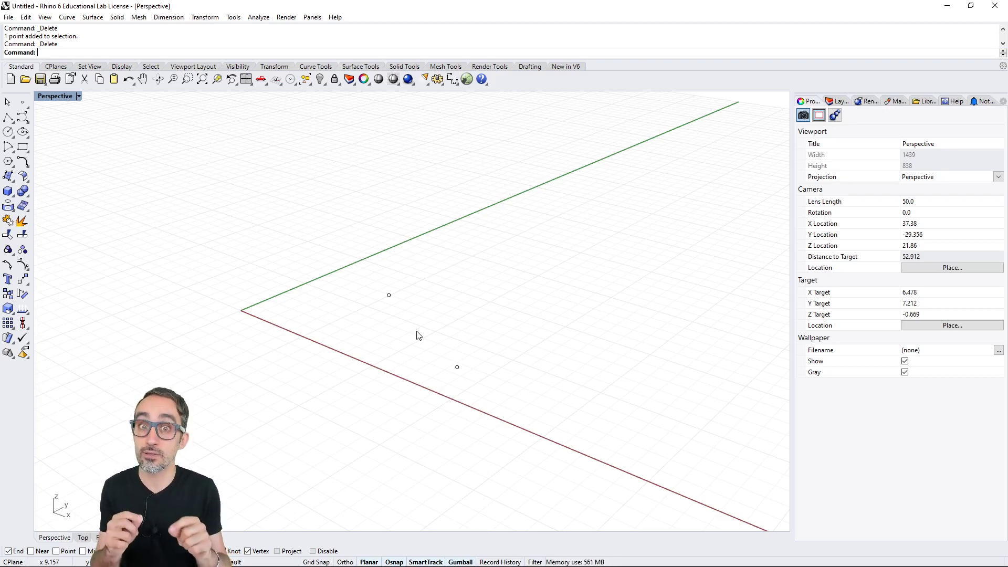
key("ctrl+z")
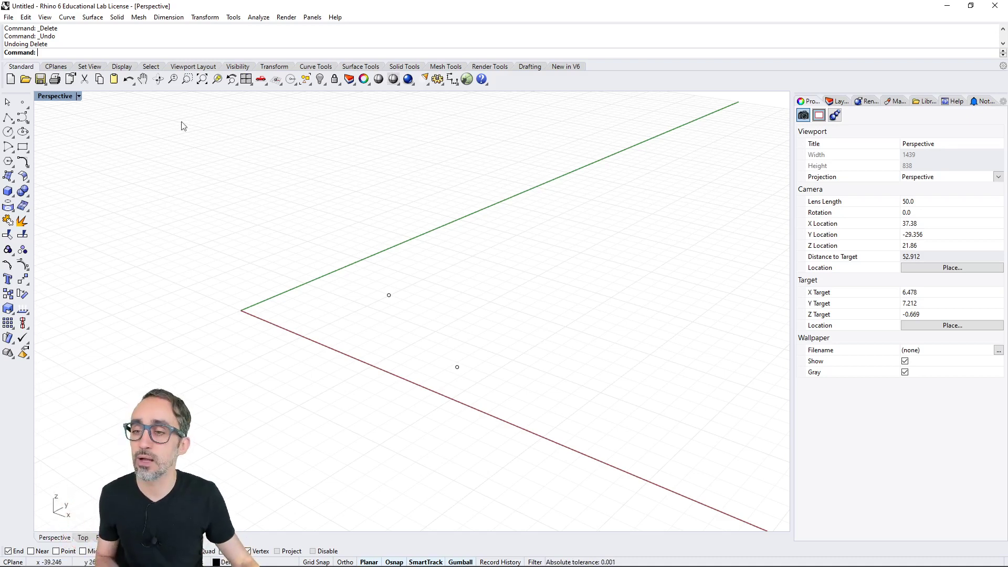
left_click(23, 118)
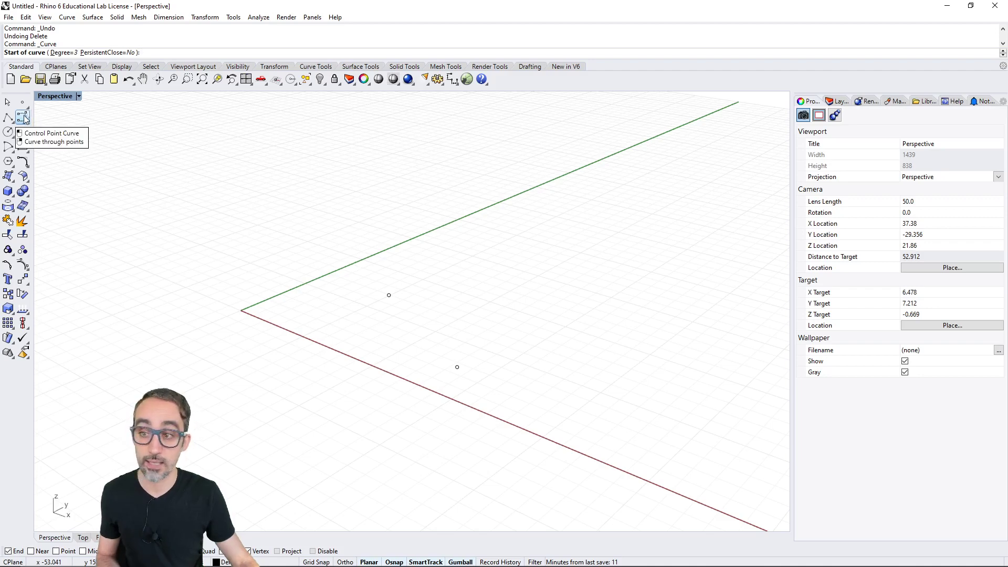
right_click_drag(346, 234, 342, 241)
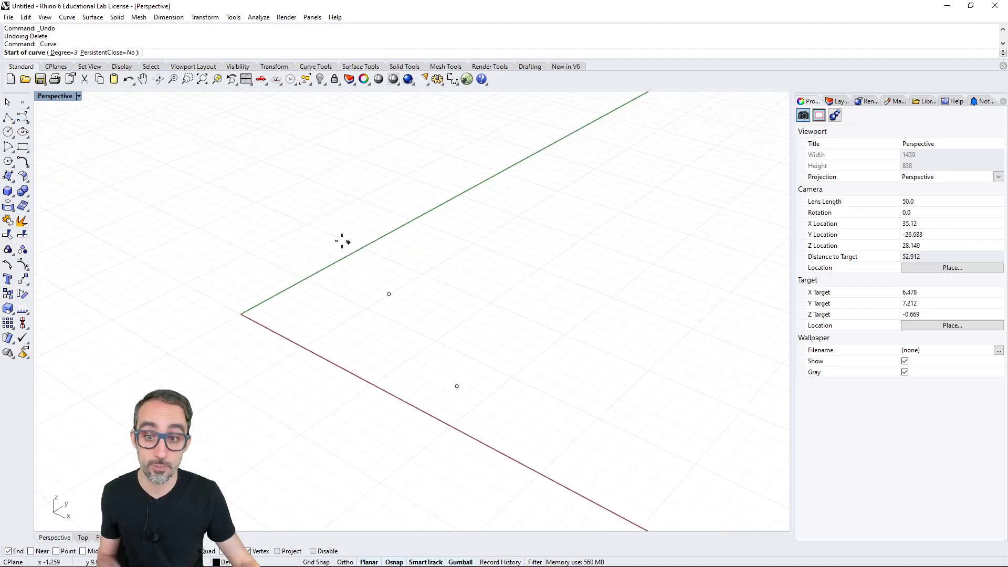
left_click(341, 240)
key("Escape")
Step: Select the two remaining points between the axes and delete them
left_click_drag(355, 255, 510, 432)
key("Delete")
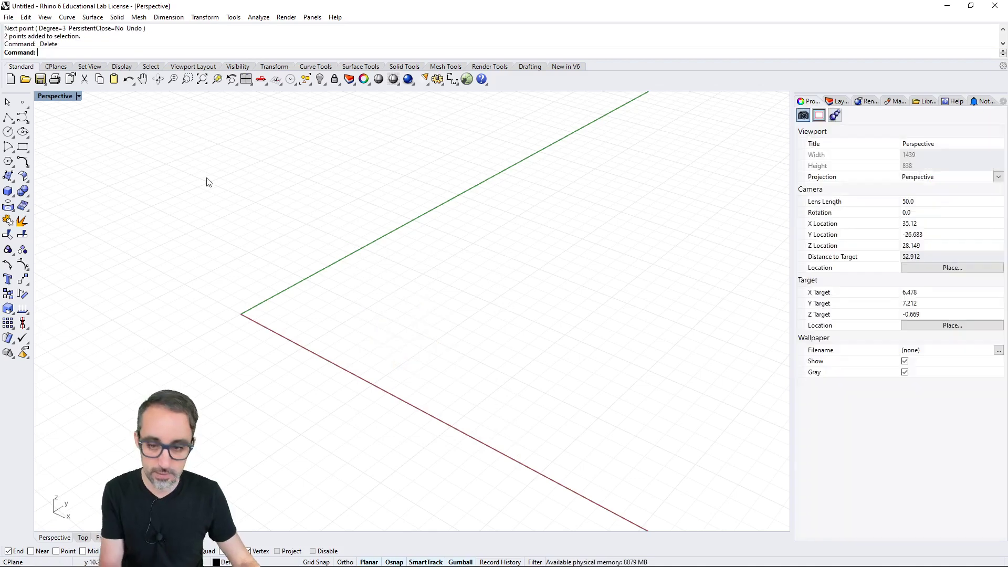
Step: Draw an open S-shaped control point curve of degree 3 with six control points on the construction plane between the axes
left_click(23, 119)
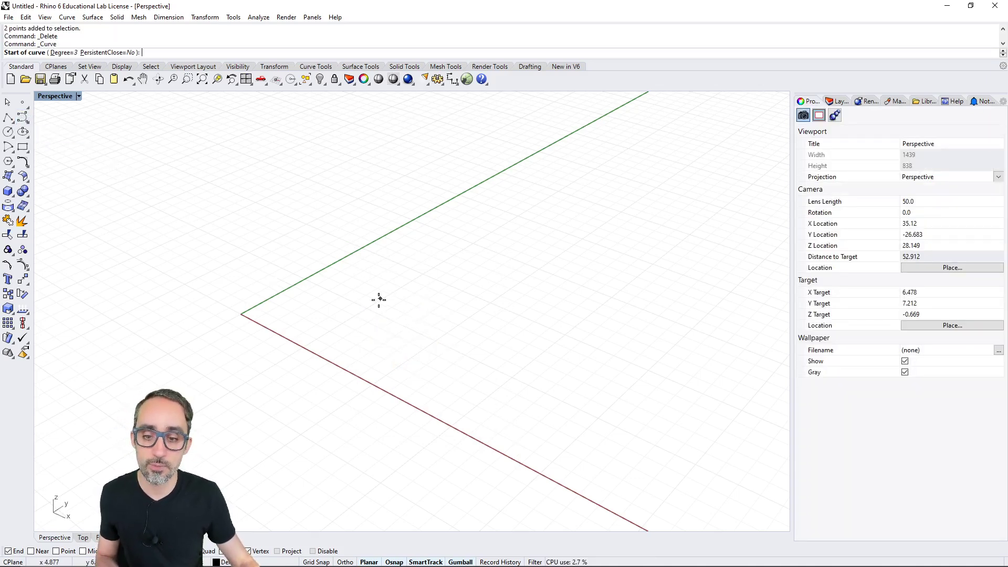
left_click(370, 317)
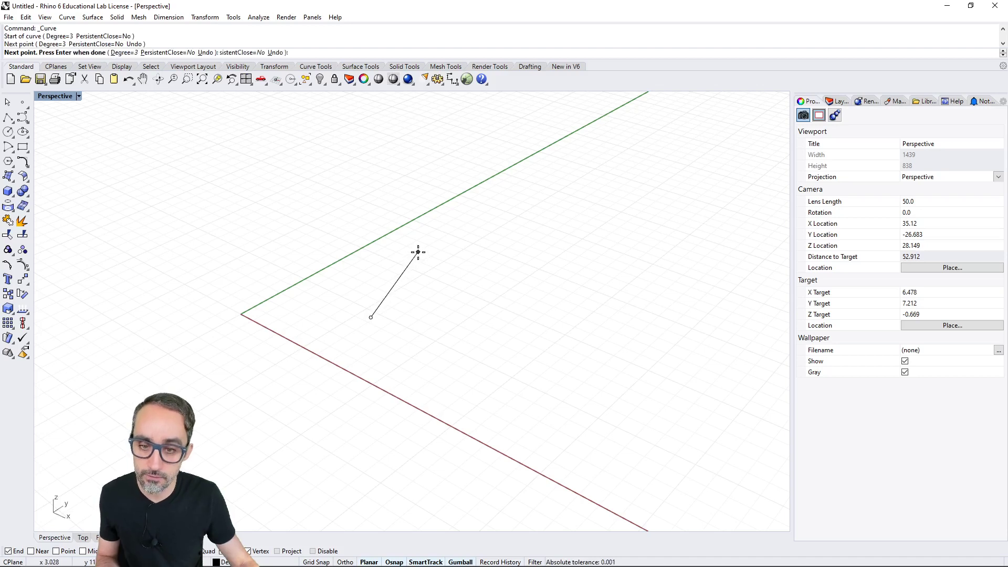
left_click(544, 293)
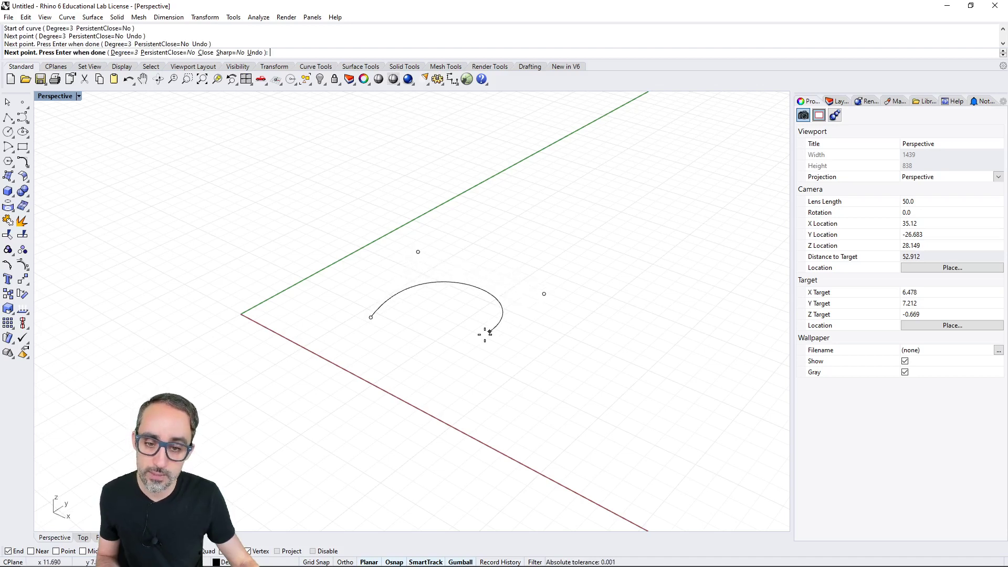
left_click(459, 353)
left_click(543, 397)
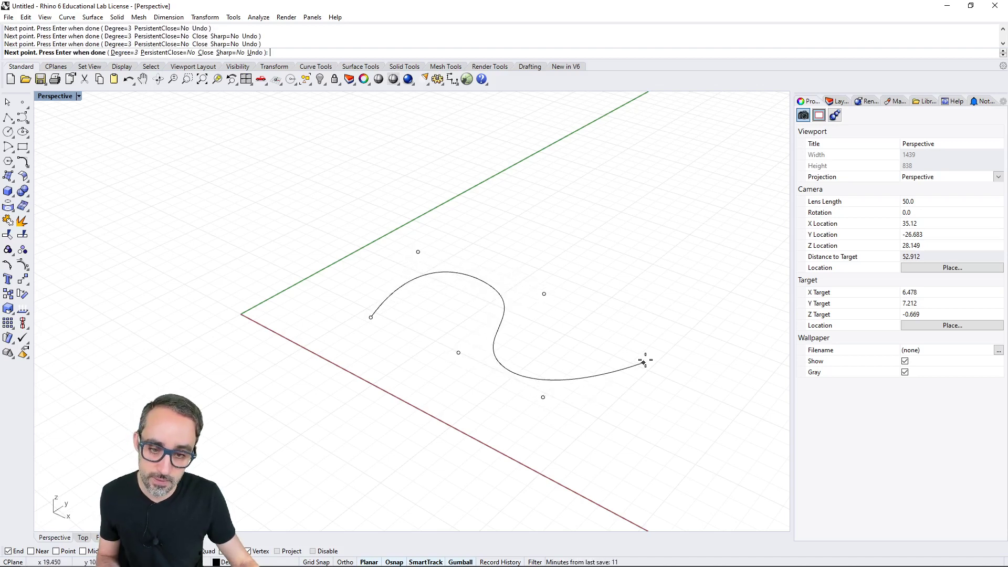
left_click(645, 337)
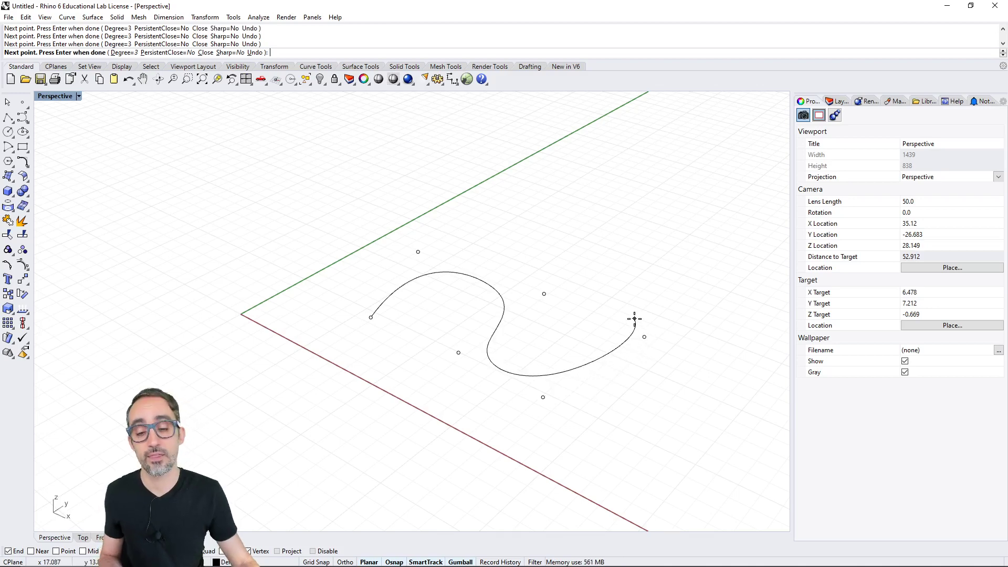
key("Return")
Step: Select the S-shaped curve to inspect its control points, clear the selection and view the curve up close
left_click(633, 323)
scroll(578, 393, "up", 2)
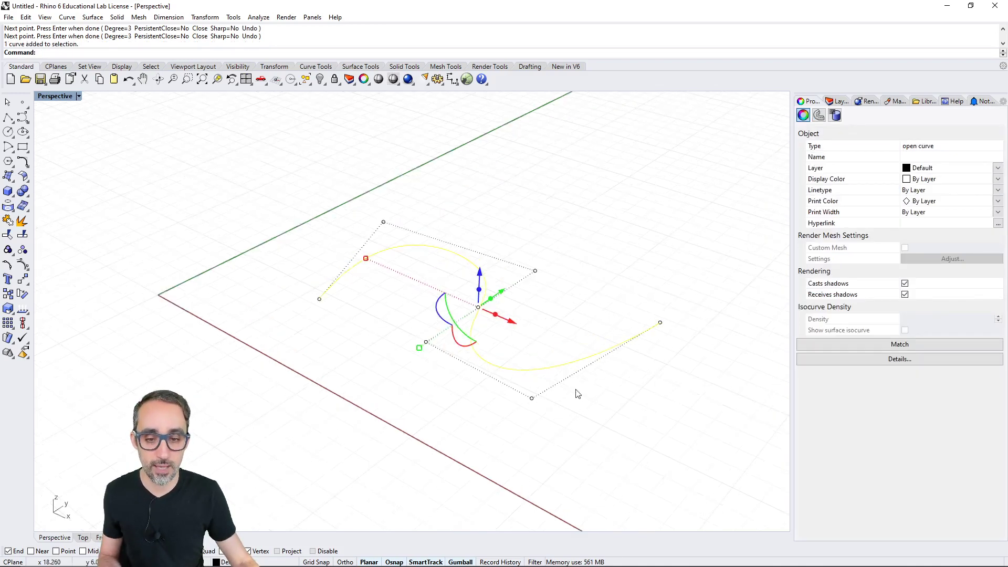
key("Escape")
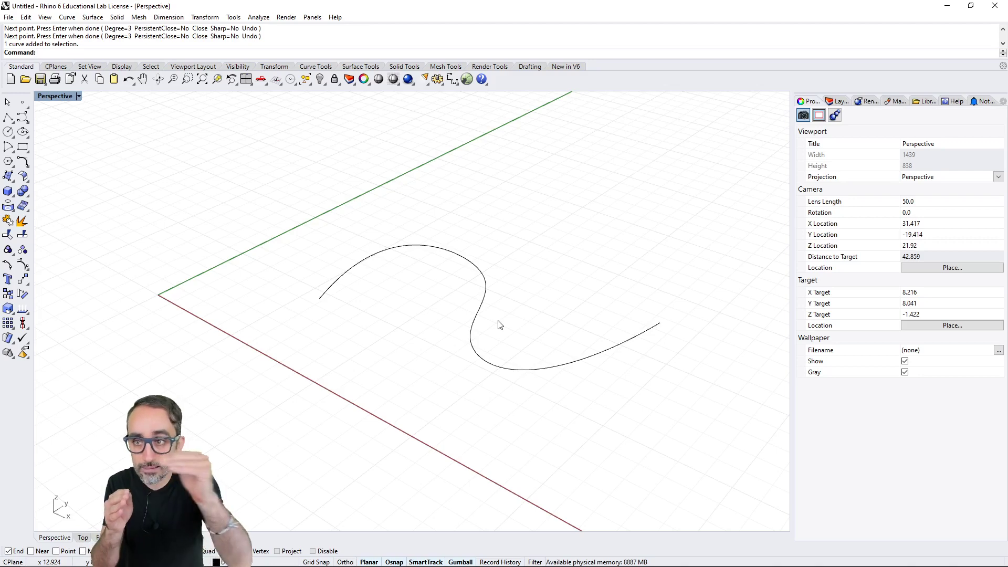
scroll(499, 325, "up", 3)
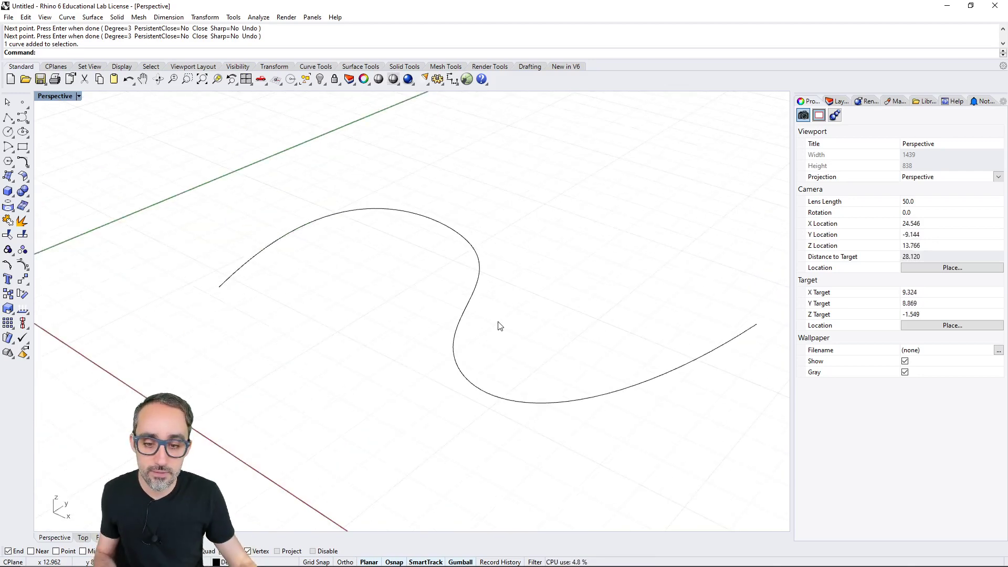
Step: Reselect the S-shaped curve to view its control polygon up close, and clear the selection
scroll(513, 325, "up", 2)
left_click_drag(479, 313, 443, 414)
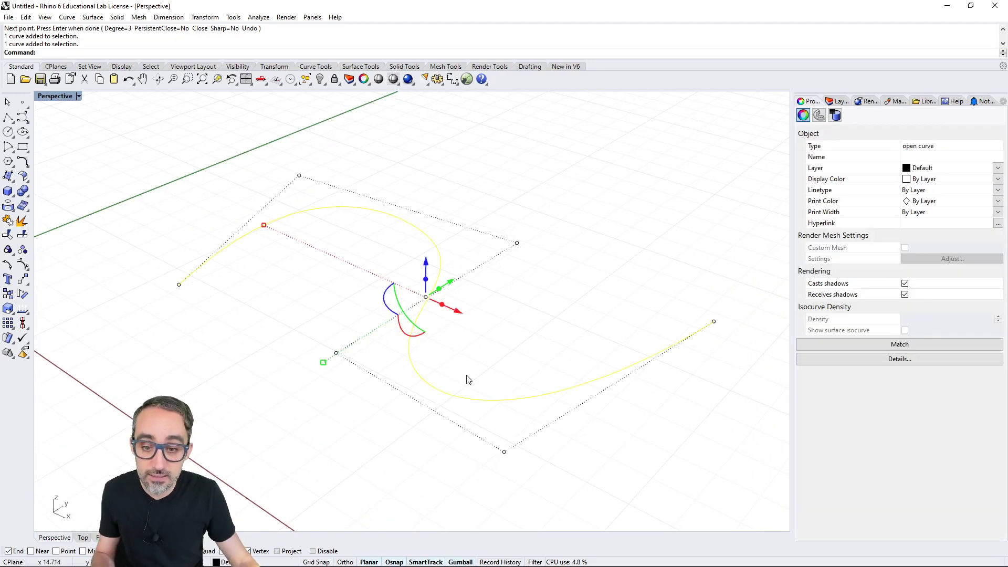
key("Escape")
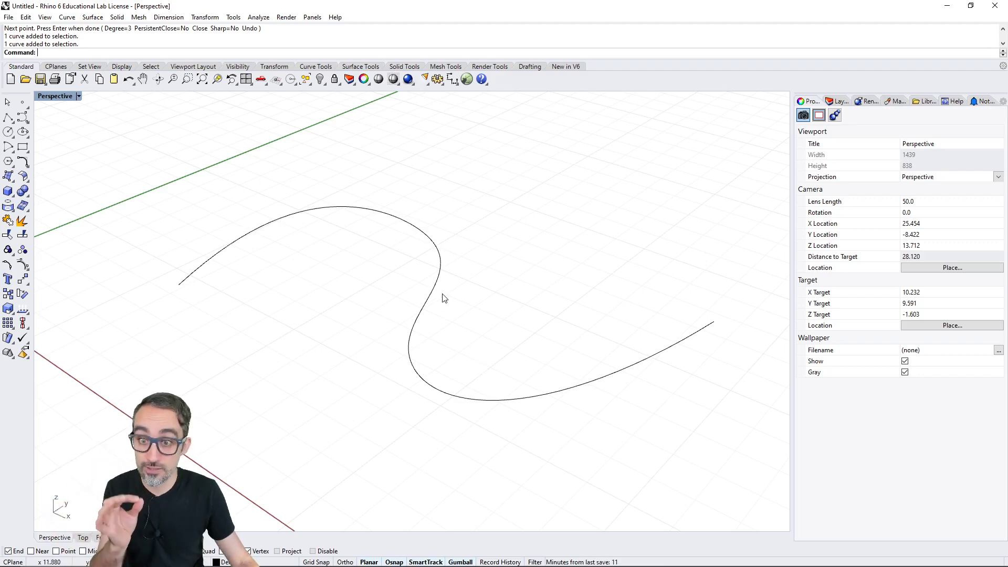
Step: Reshape the S-shaped curve by moving its inner control points outward to widen both bends, and deselect it
scroll(444, 294, "down", 5)
left_click(429, 312)
scroll(450, 323, "up", 2)
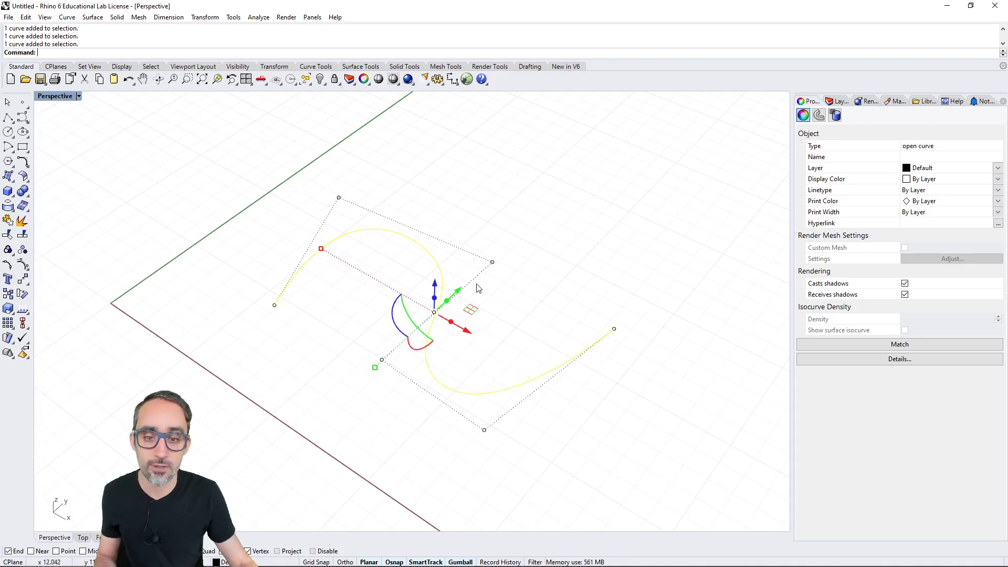
left_click(484, 430)
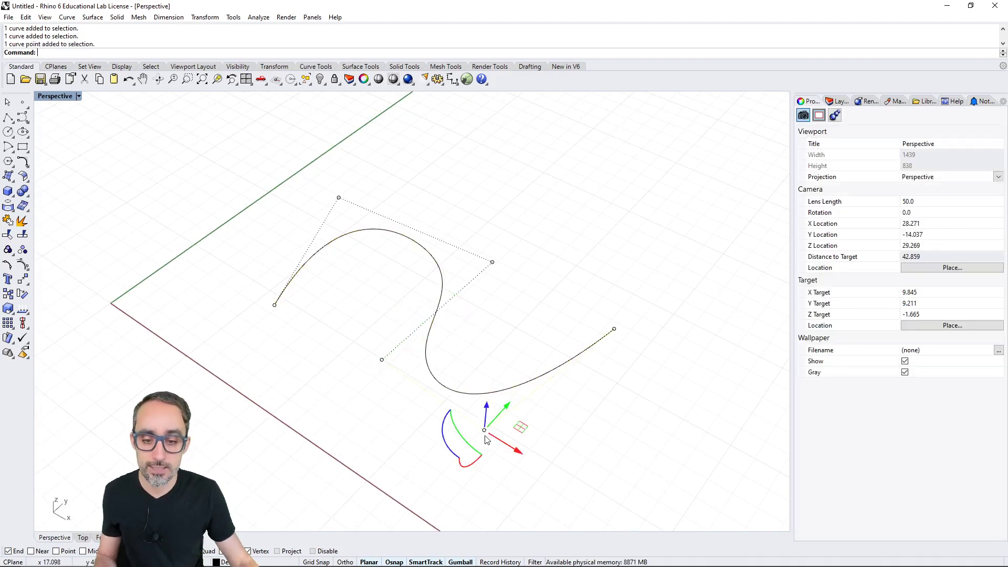
left_click_drag(484, 430, 488, 472)
left_click(382, 359)
left_click_drag(354, 363, 351, 363)
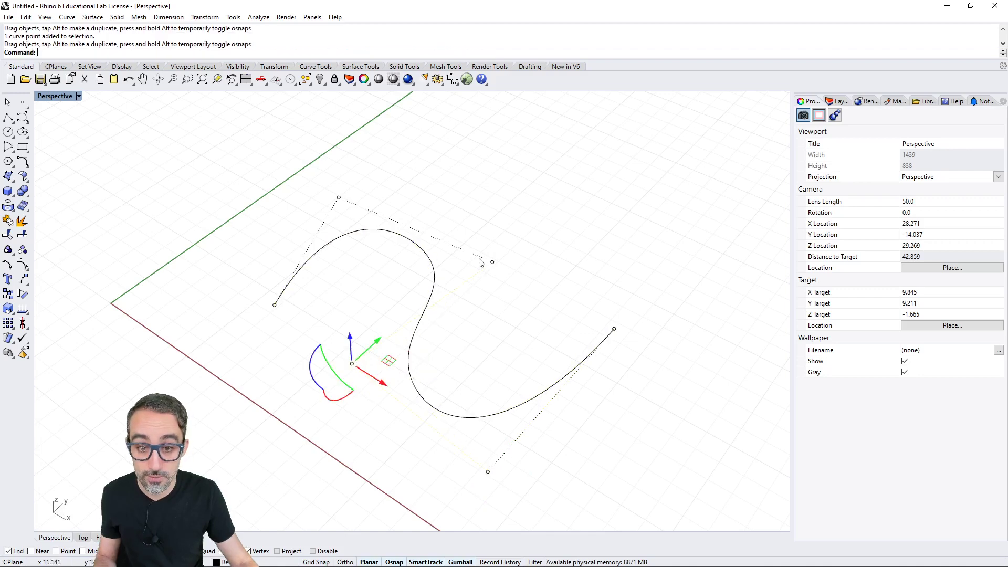
left_click_drag(494, 262, 525, 243)
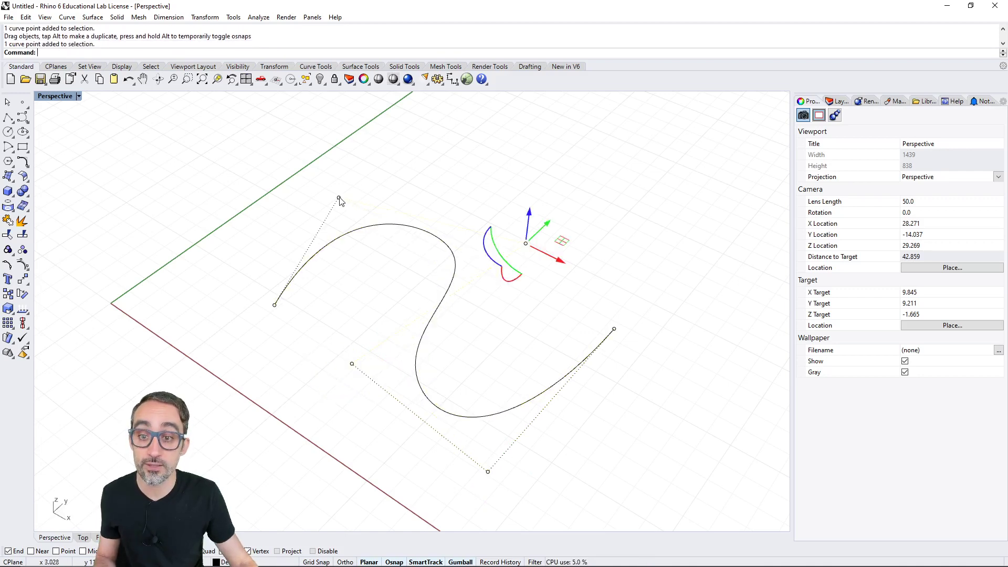
left_click(338, 197)
right_click_drag(396, 297, 387, 275)
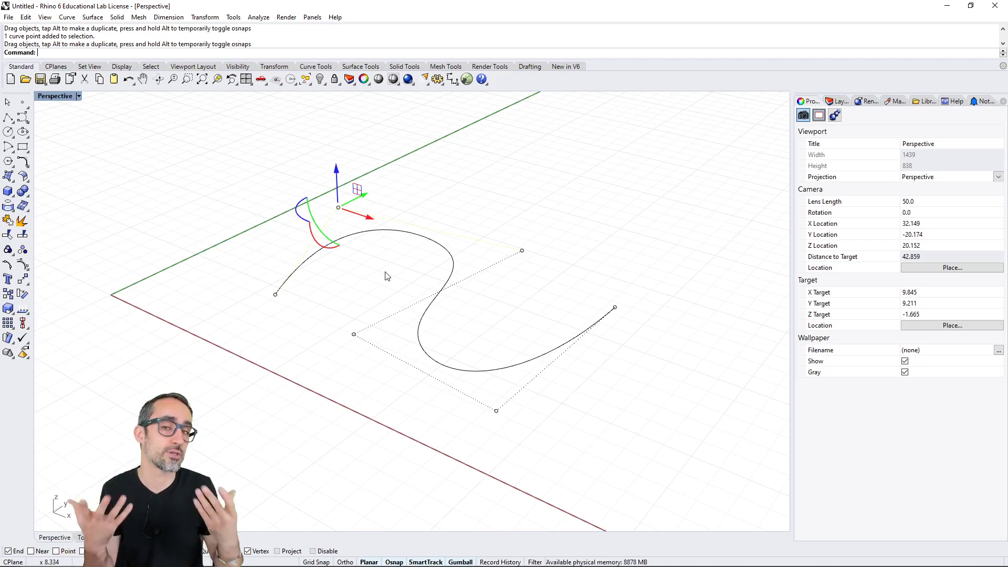
left_click(475, 209)
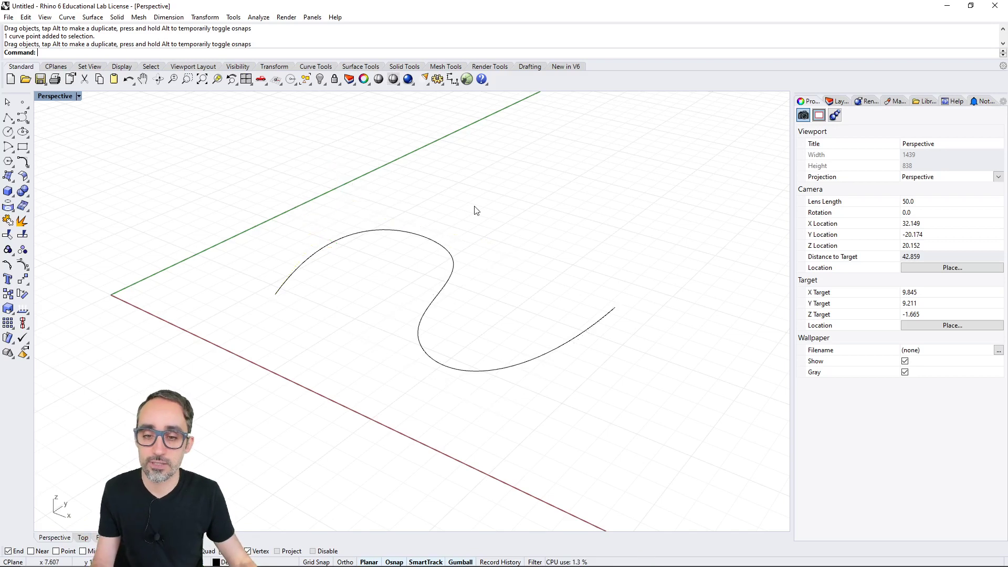
Step: Draw a flatter open control point curve of degree 3 with five control points across the S-shaped curve
right_click_drag(475, 209, 460, 248, "shift")
left_click(23, 117)
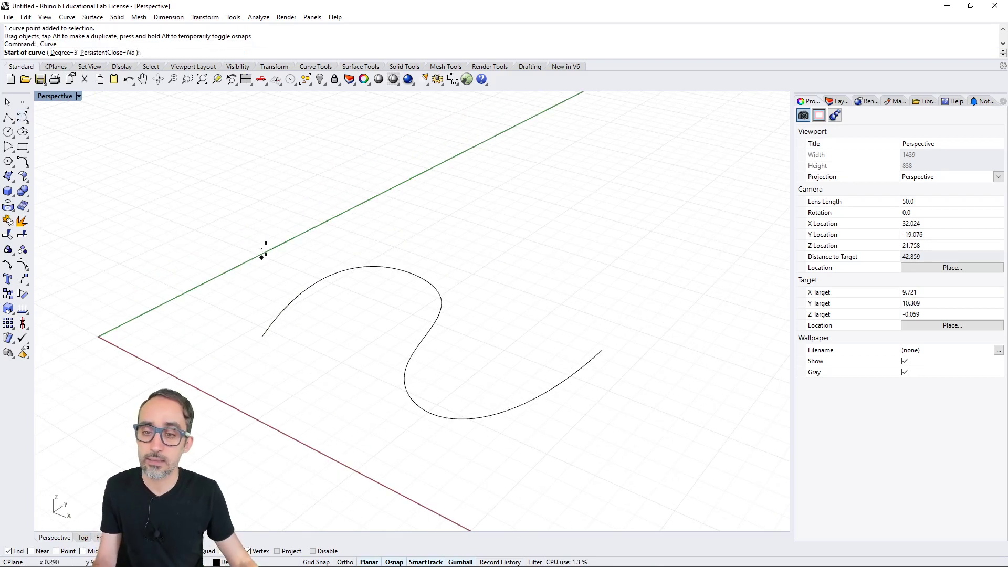
left_click(242, 299)
left_click(382, 291)
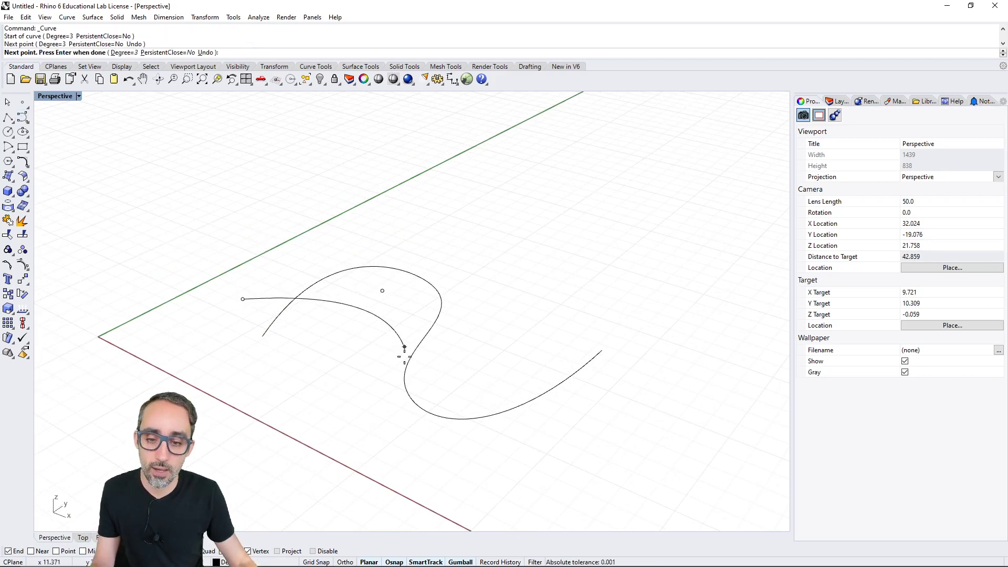
left_click(434, 382)
left_click(607, 403)
left_click(662, 376)
key("Return")
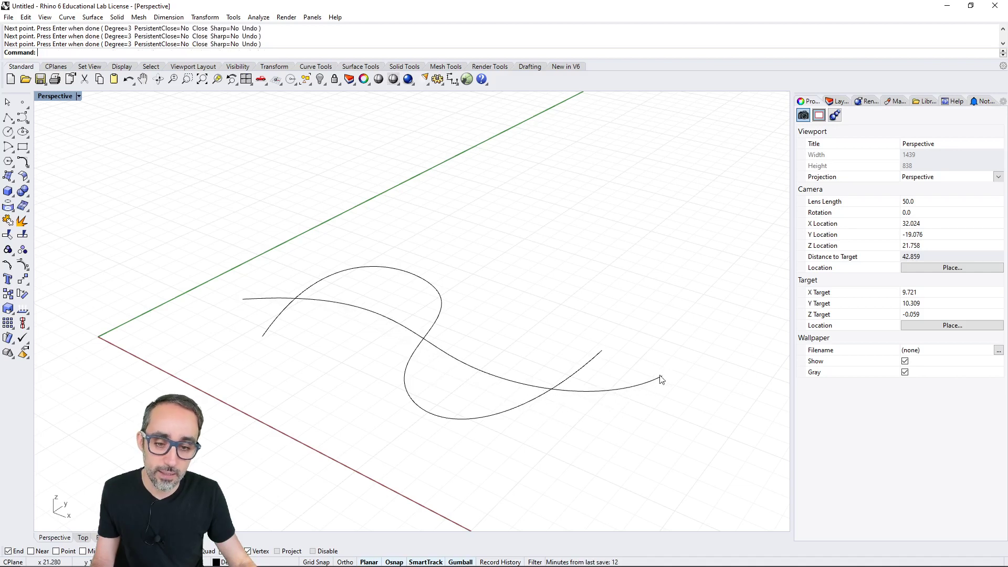
Step: Draw a third open control point curve of degree 3 with seven control points and a tight central bend over the other two
key("Return")
left_click(243, 319)
left_click(336, 241)
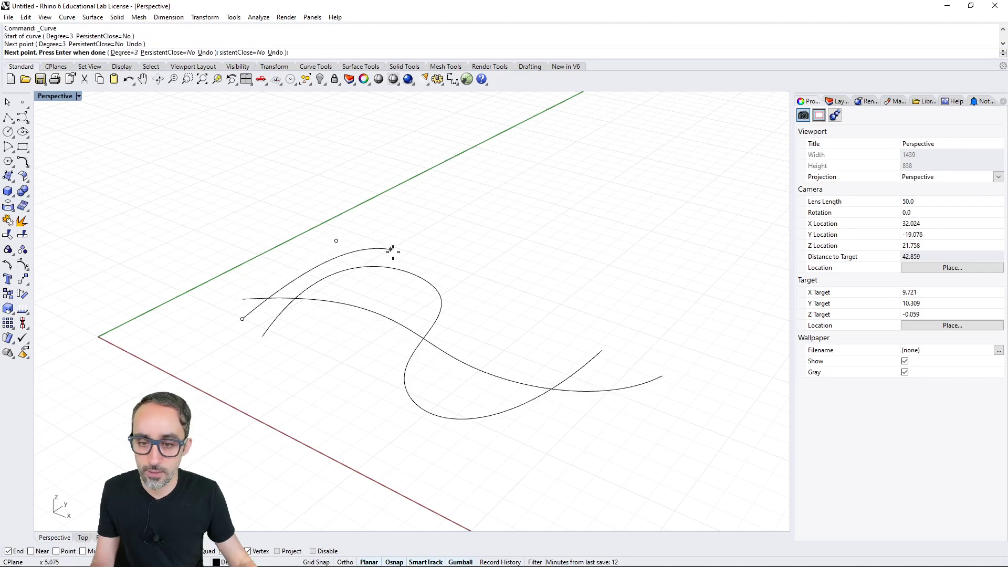
left_click(400, 266)
left_click(394, 378)
left_click(428, 383)
left_click(536, 355)
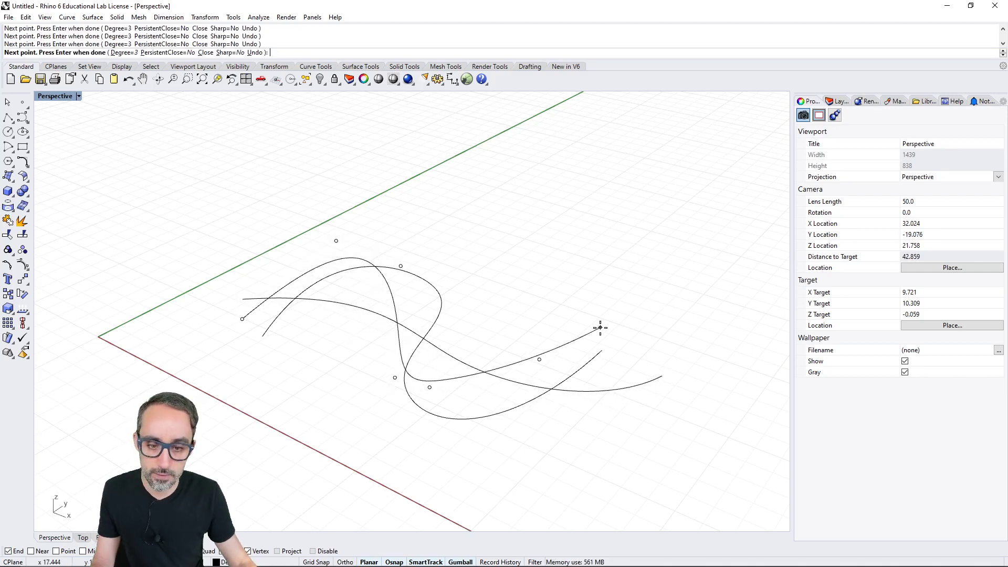
left_click(601, 328)
key("Return")
left_click(445, 363)
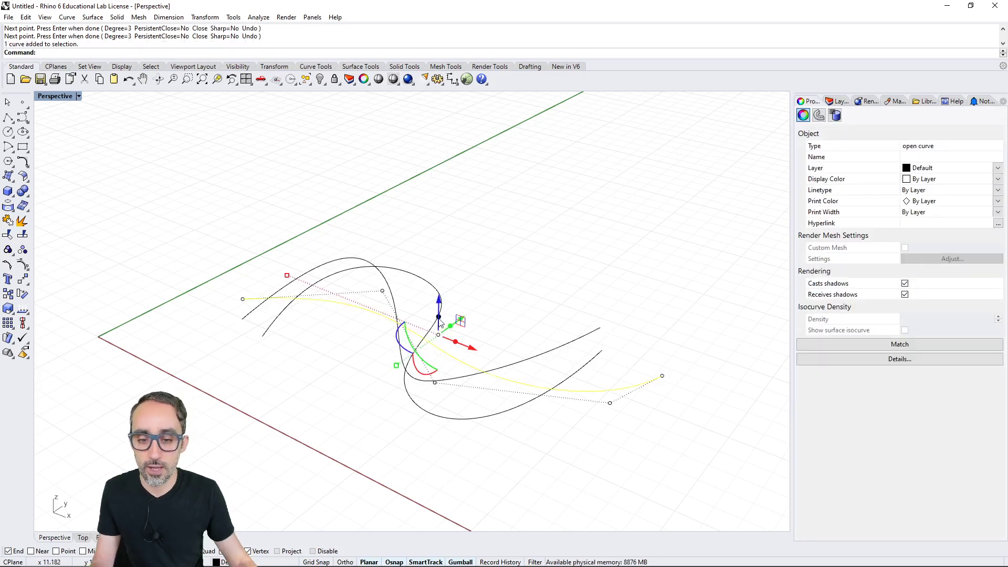
left_click_drag(435, 319, 446, 250)
key("ctrl+z")
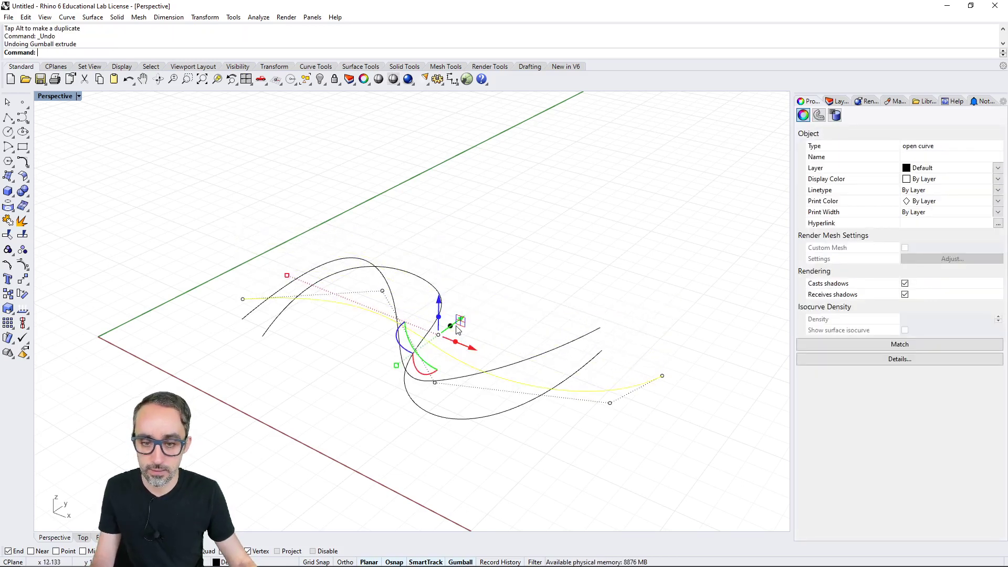
key("Escape")
Step: Move the flatter five-point curve vertically above the S-shaped curve, and raise the seven-point curve higher above both
left_click_drag(470, 333, 433, 206)
key("Escape")
left_click_drag(477, 293, 413, 110)
scroll(411, 328, "down", 3)
left_click(465, 227)
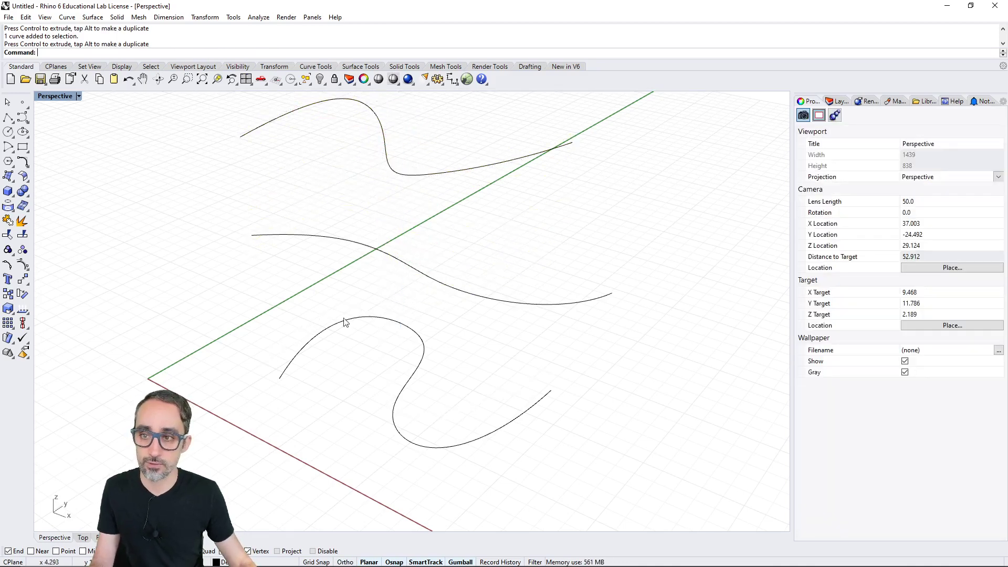
type("curve")
key("Return")
scroll(405, 317, "down", 2)
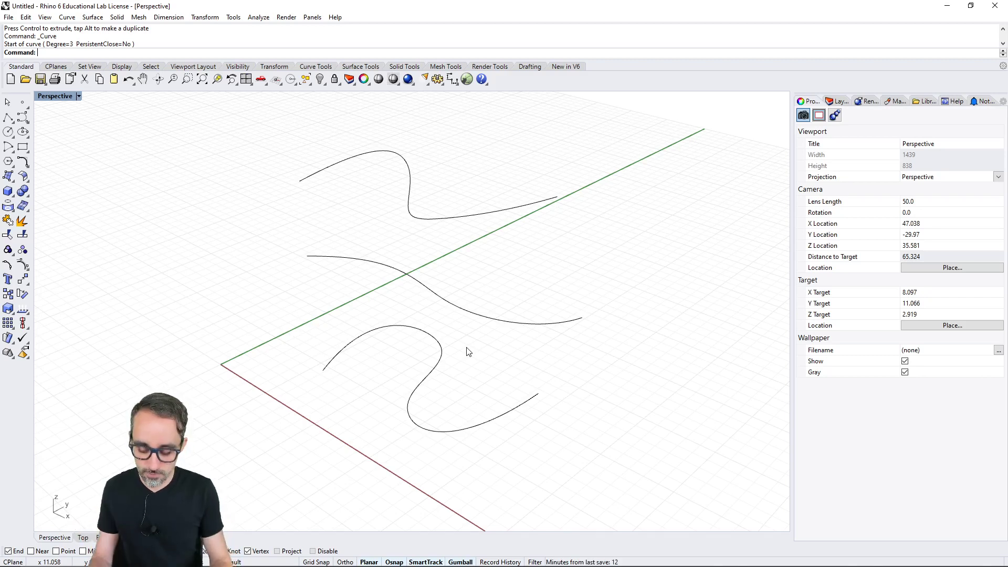
Step: Loft a surface through the three stacked curves from lowest to highest, with Normal style and Do not simplify
type("Loft")
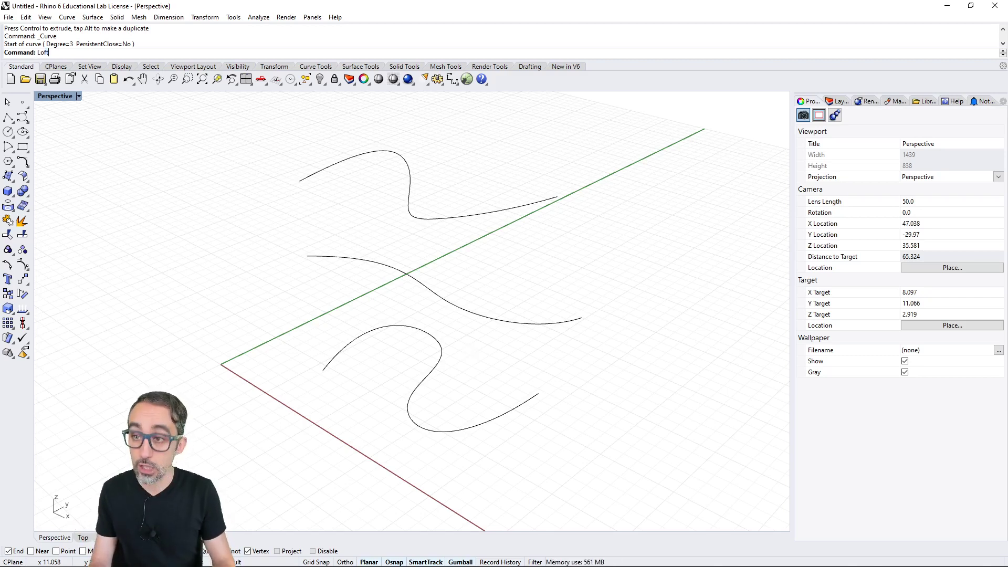
key("Return")
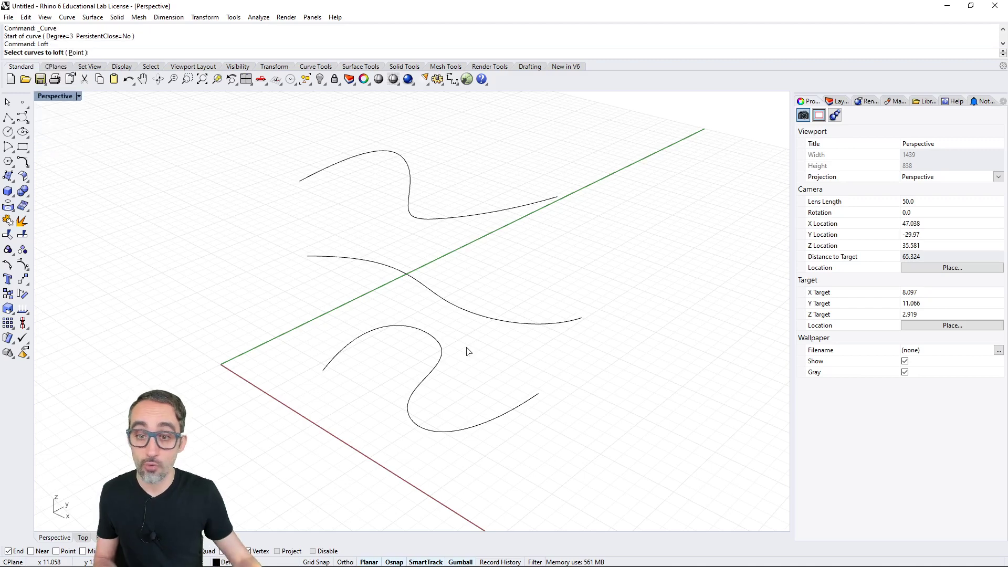
right_click_drag(451, 378, 489, 352)
right_click_drag(458, 373, 443, 379)
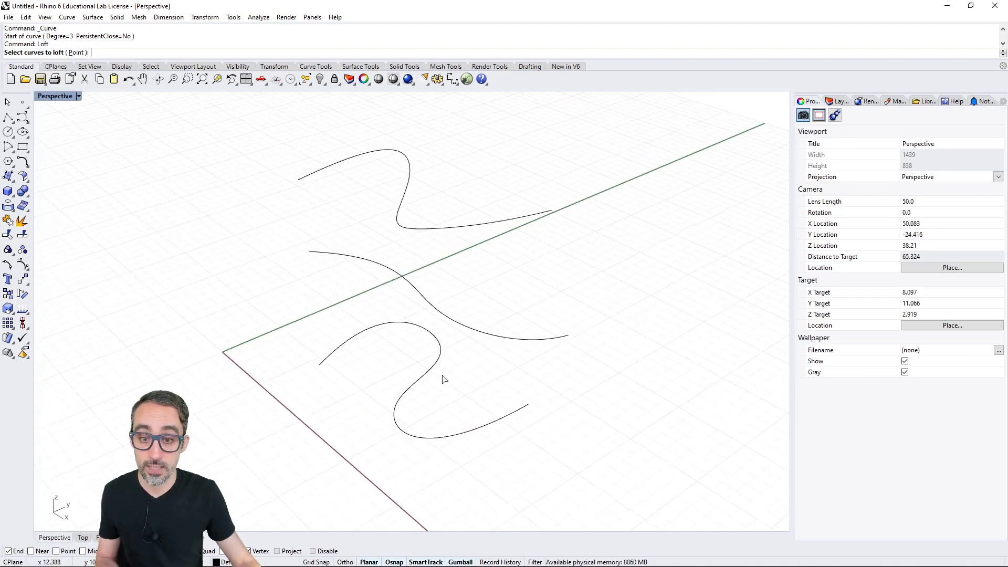
left_click(412, 389)
left_click(450, 323)
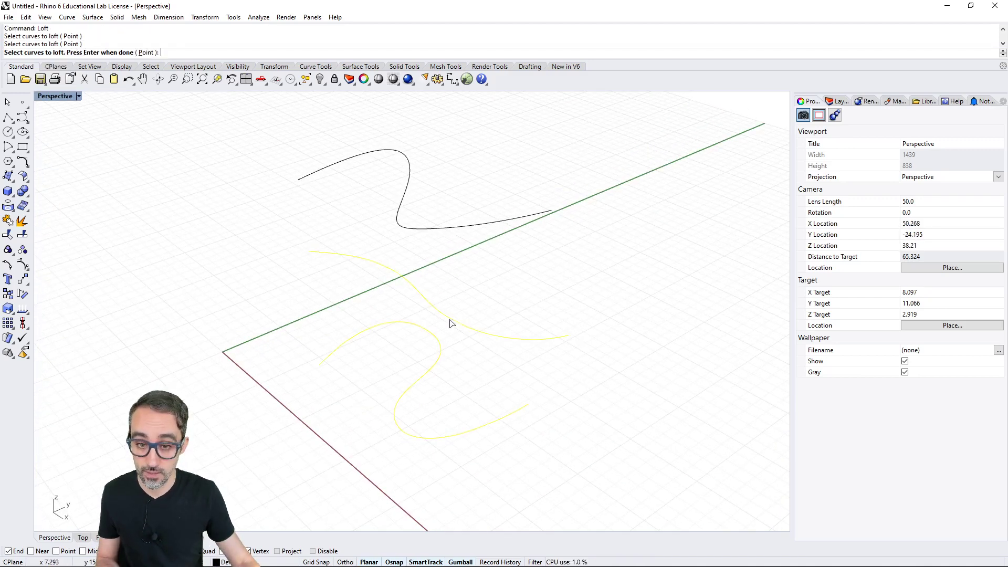
left_click(444, 231)
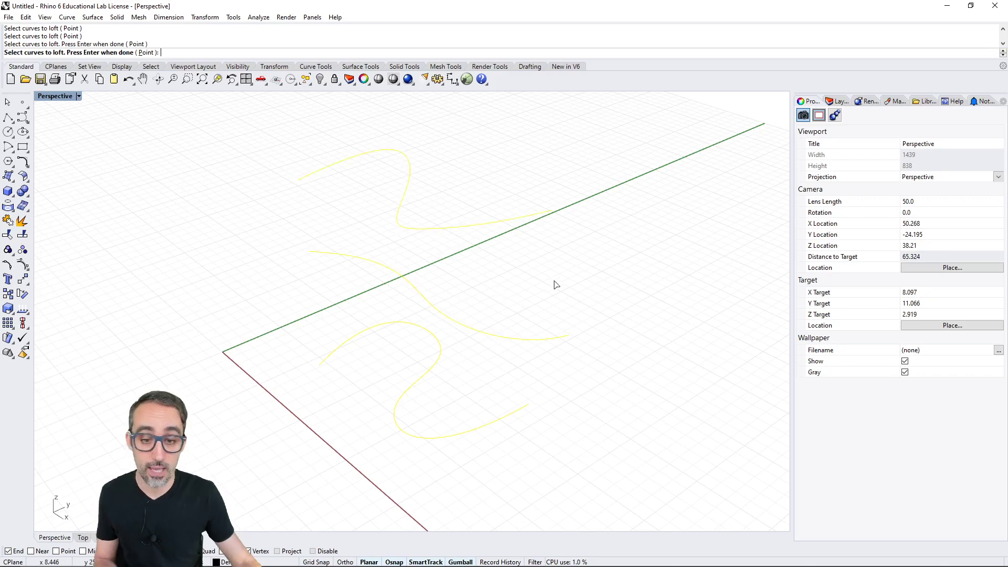
key("Return")
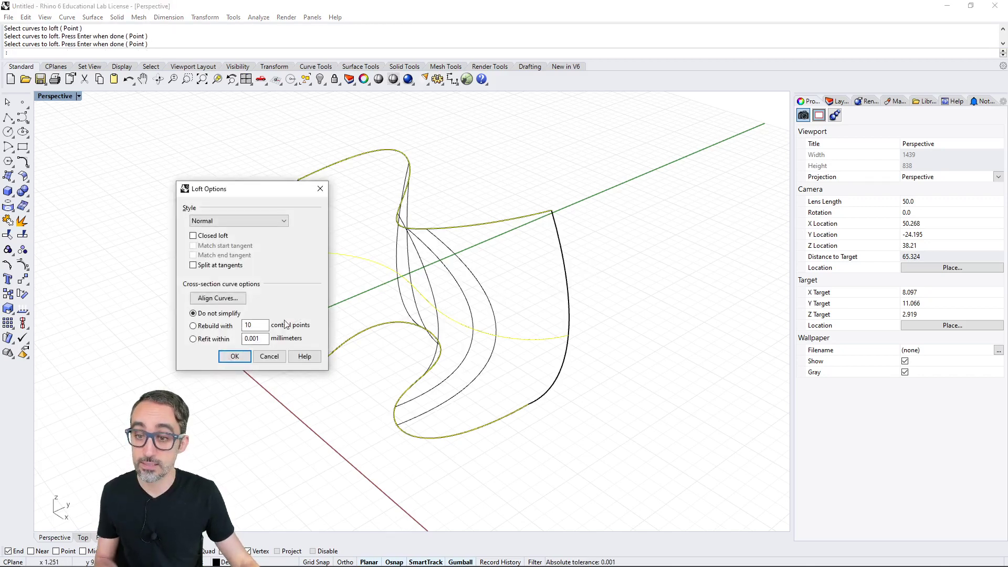
left_click(234, 356)
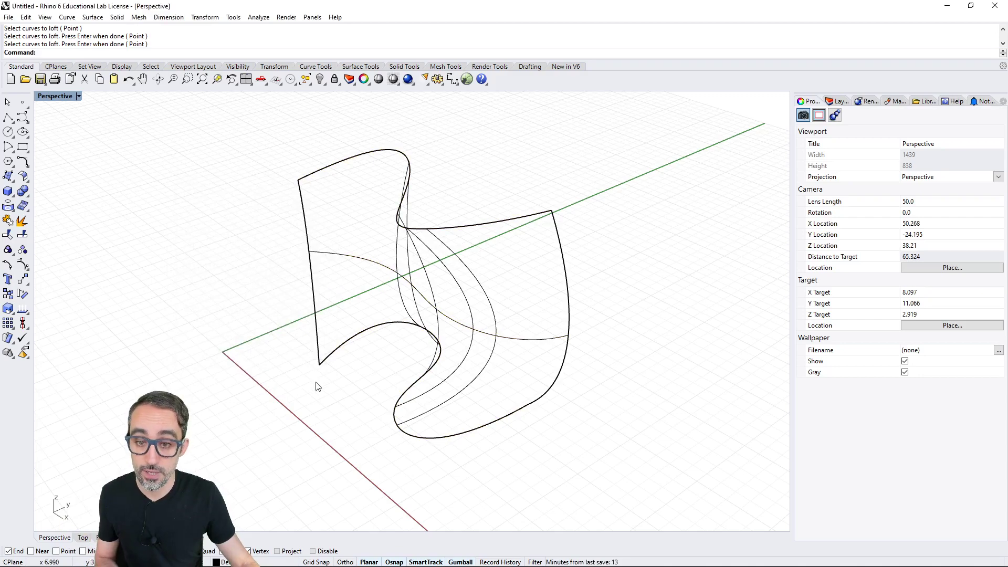
Step: Show the lofted surface in the Rendered display mode and look at it from different angles
right_click_drag(317, 387, 362, 391)
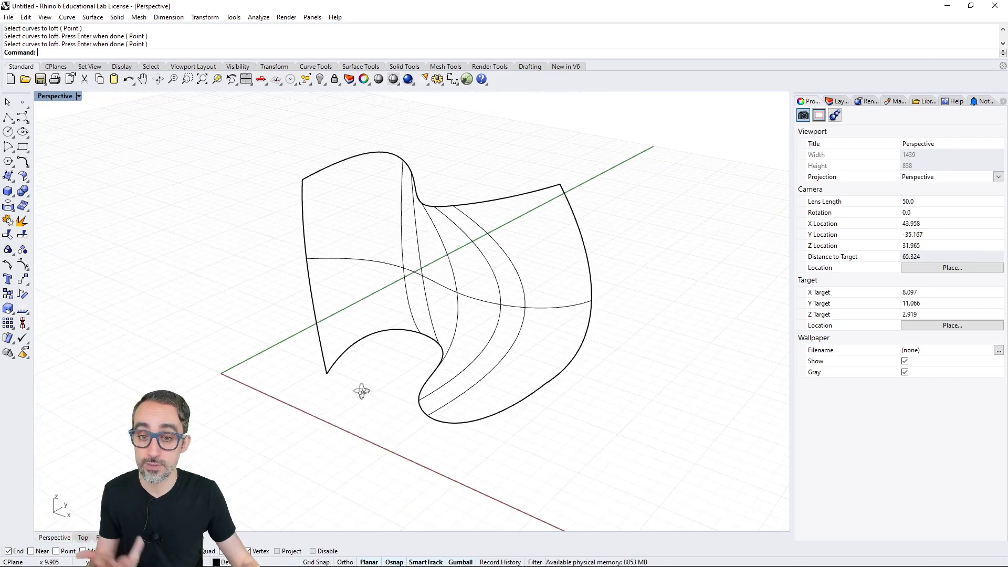
mouse_move(411, 371)
right_mouse_down()
mouse_move(446, 337)
mouse_move(402, 373)
right_mouse_up()
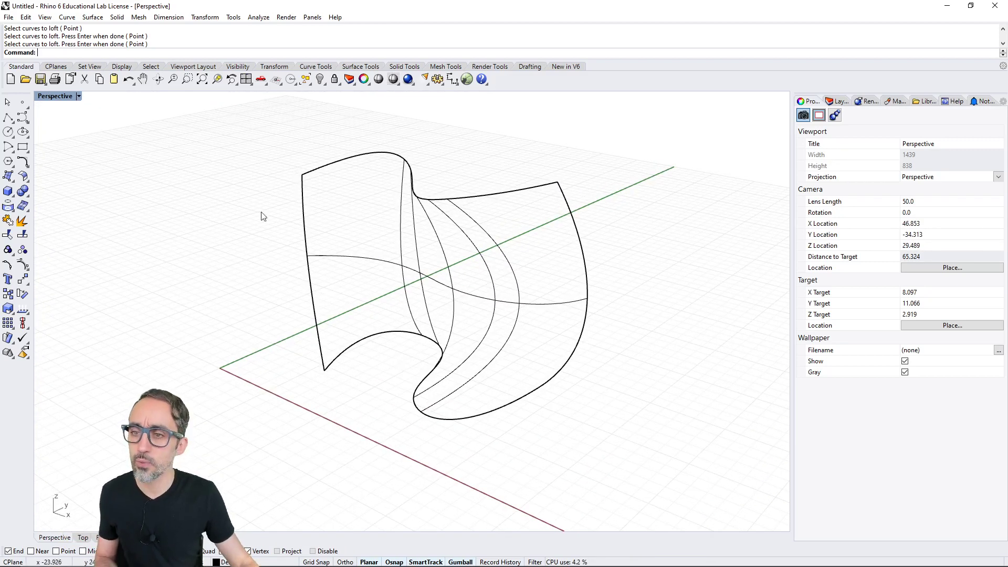
left_click(58, 97)
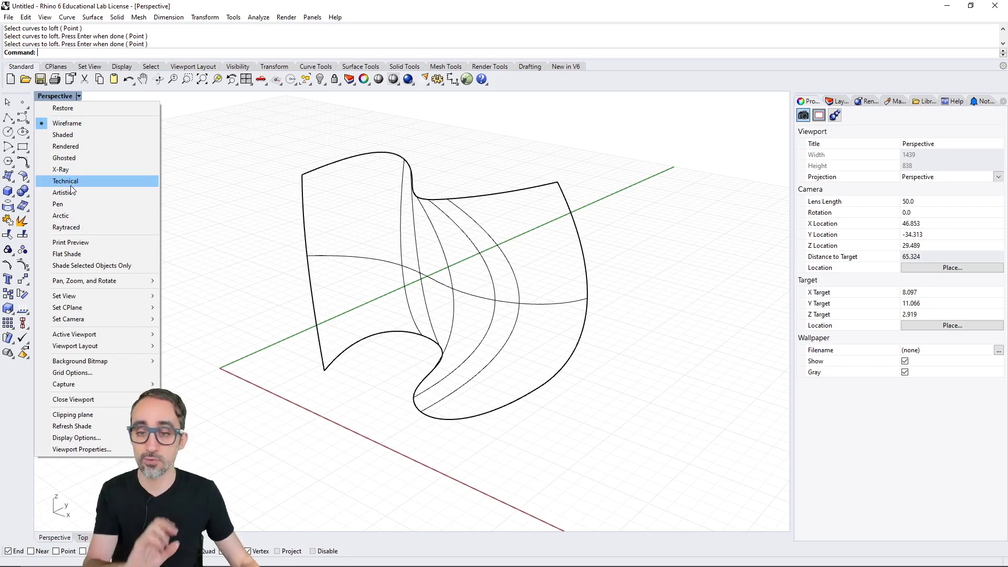
left_click(69, 148)
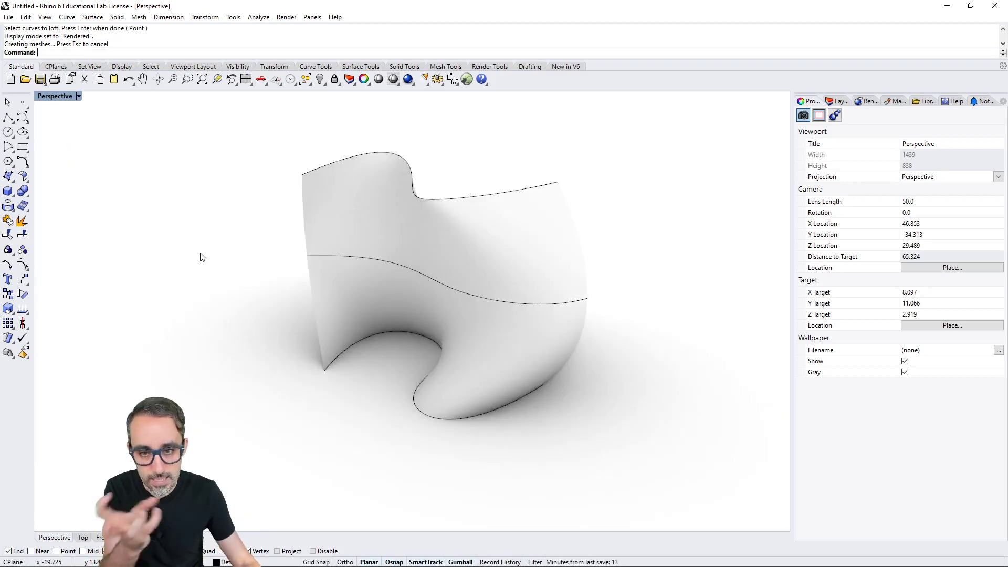
right_click_drag(401, 309, 358, 348)
Step: Set the Perspective viewport's display mode to Ghosted
left_click(78, 96)
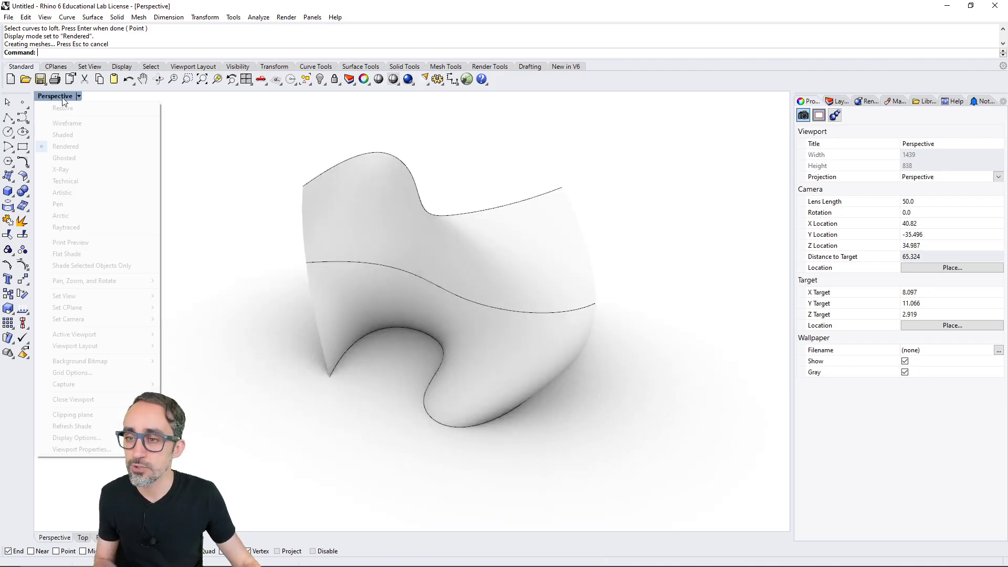
left_click(74, 157)
right_click_drag(272, 390, 325, 366)
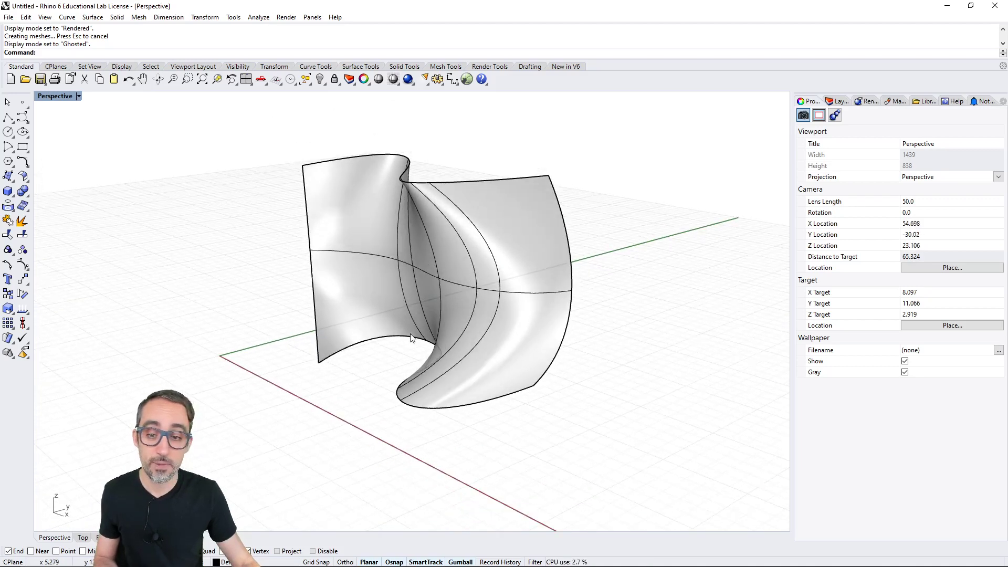
Step: Examine the lofted surface's curvature and isocurves from several sides and distances, and reapply the Ghosted display mode
scroll(412, 337, "up", 5)
scroll(411, 338, "down", 5)
scroll(439, 315, "up", 3)
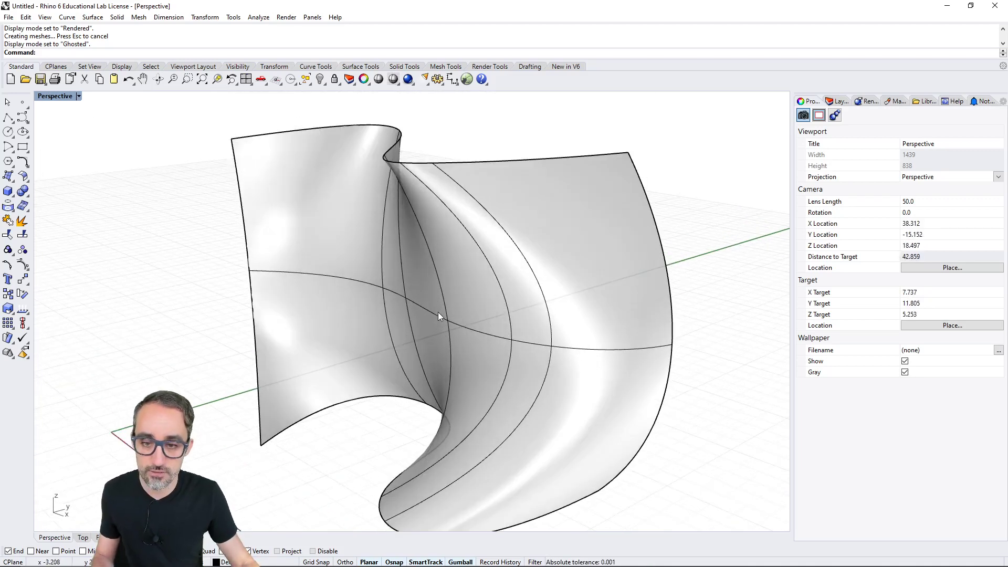
right_click_drag(452, 304, 505, 304)
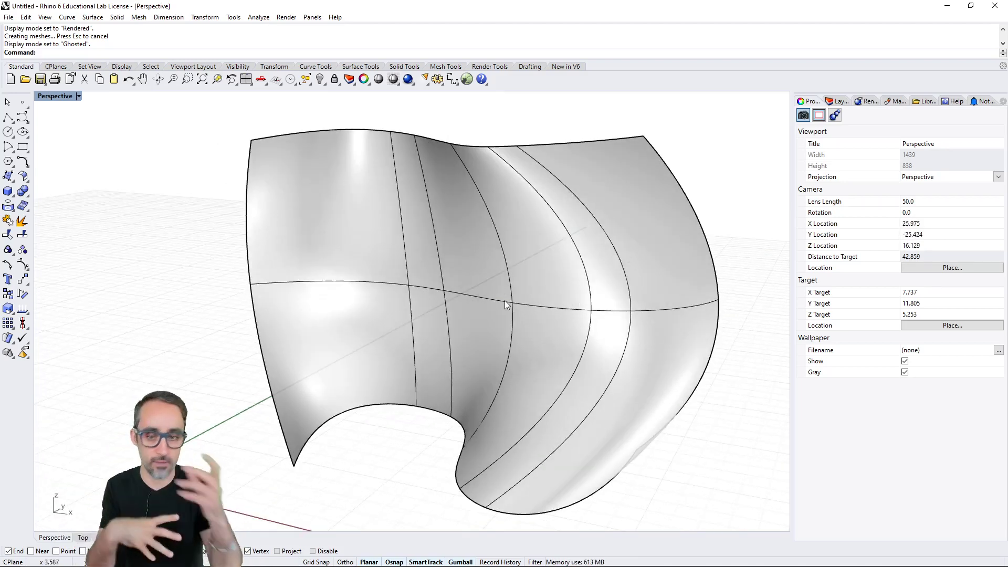
scroll(505, 303, "down", 3)
right_click_drag(503, 303, 490, 303)
scroll(490, 300, "up", 3)
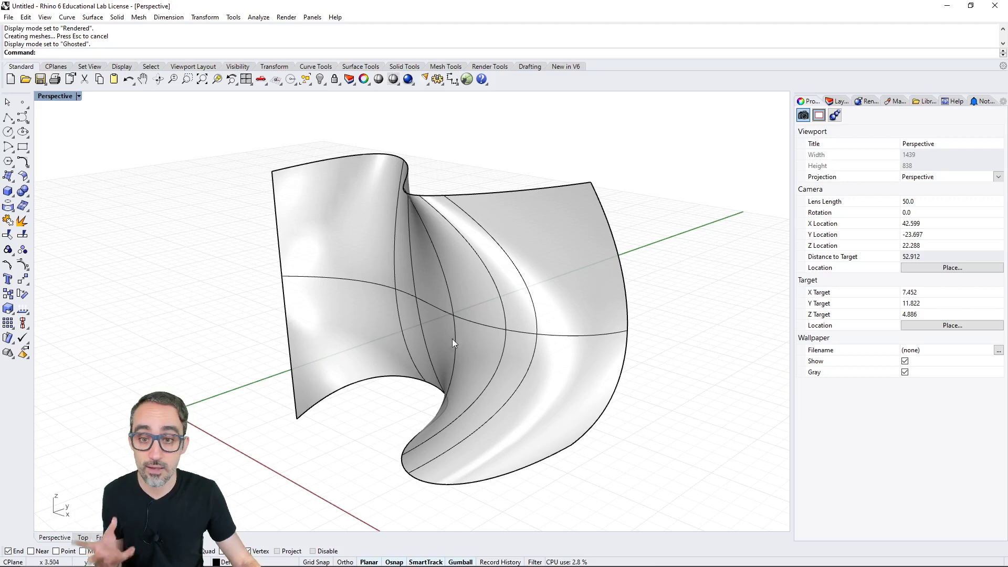
mouse_move(452, 339)
right_mouse_down()
mouse_move(476, 323)
mouse_move(522, 332)
mouse_move(447, 338)
mouse_move(477, 341)
mouse_move(468, 341)
right_mouse_up()
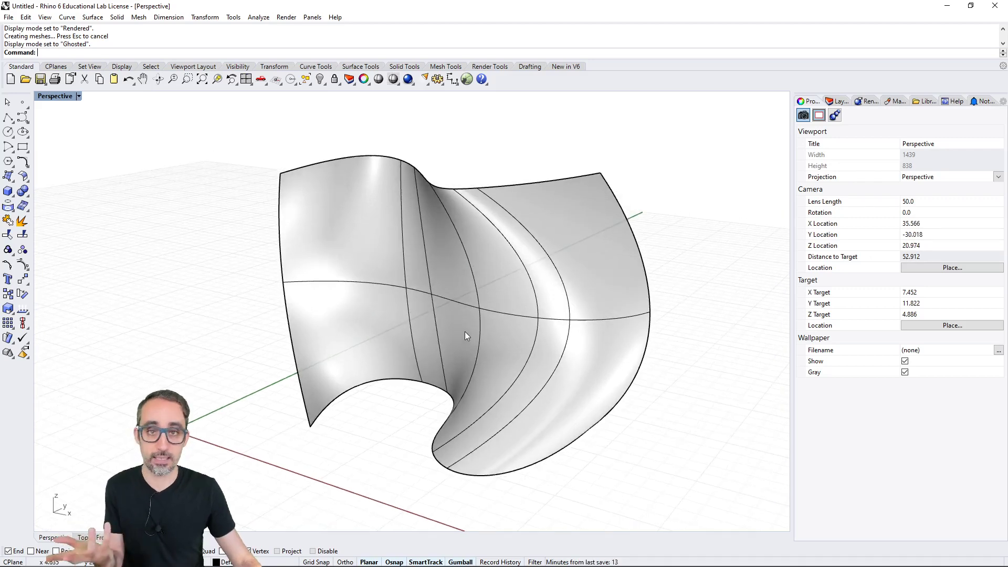
key("ctrl+alt+g")
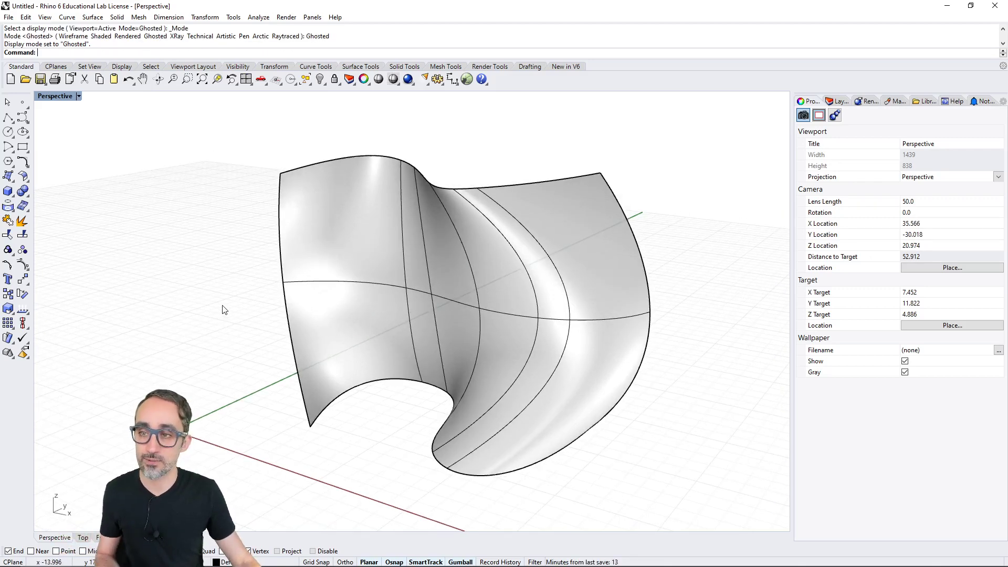
Step: Create a polygon mesh from the lofted surface with the default mesh density
scroll(228, 306, "down", 4)
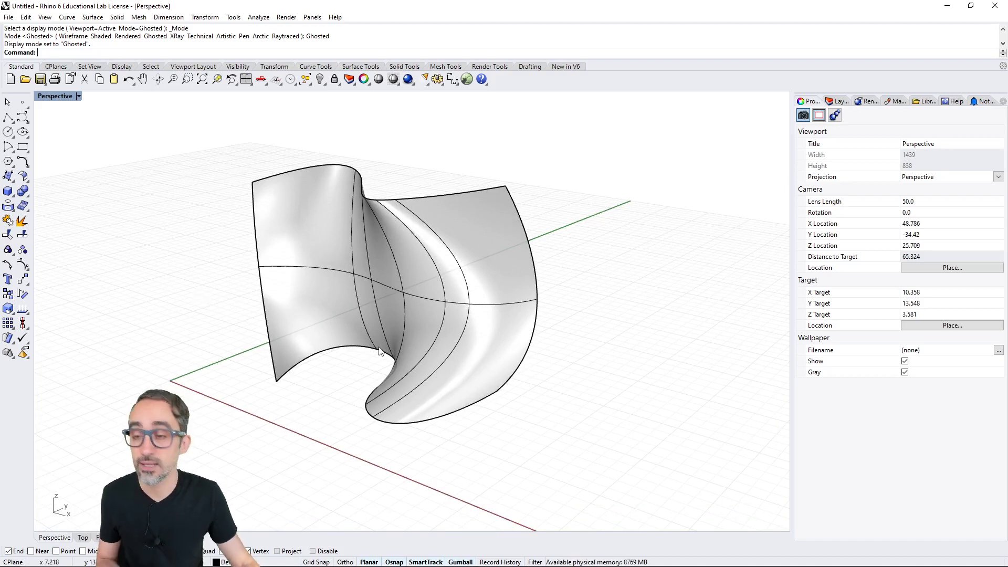
left_click(439, 273)
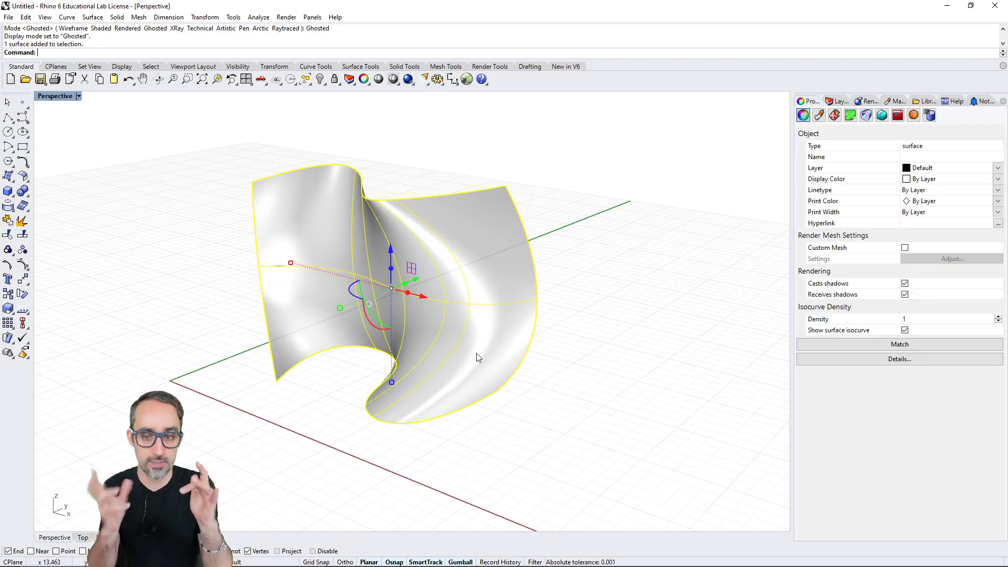
key("Escape")
left_click(486, 279)
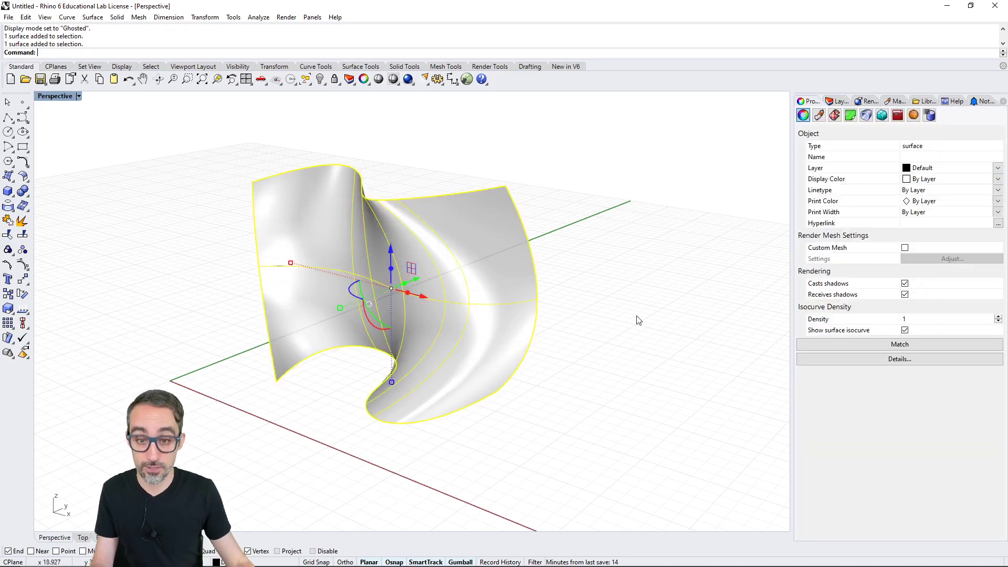
type("esh")
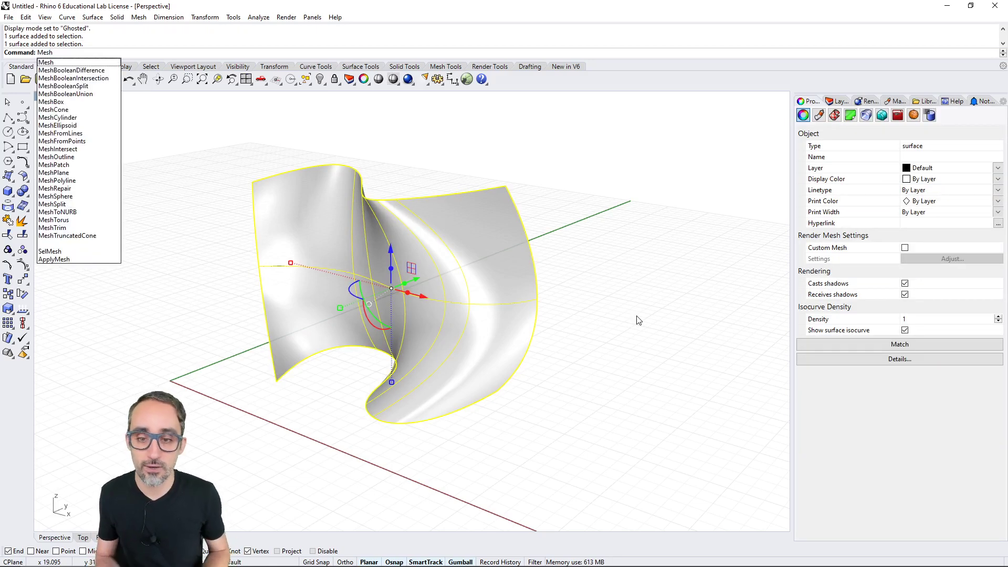
key("Return")
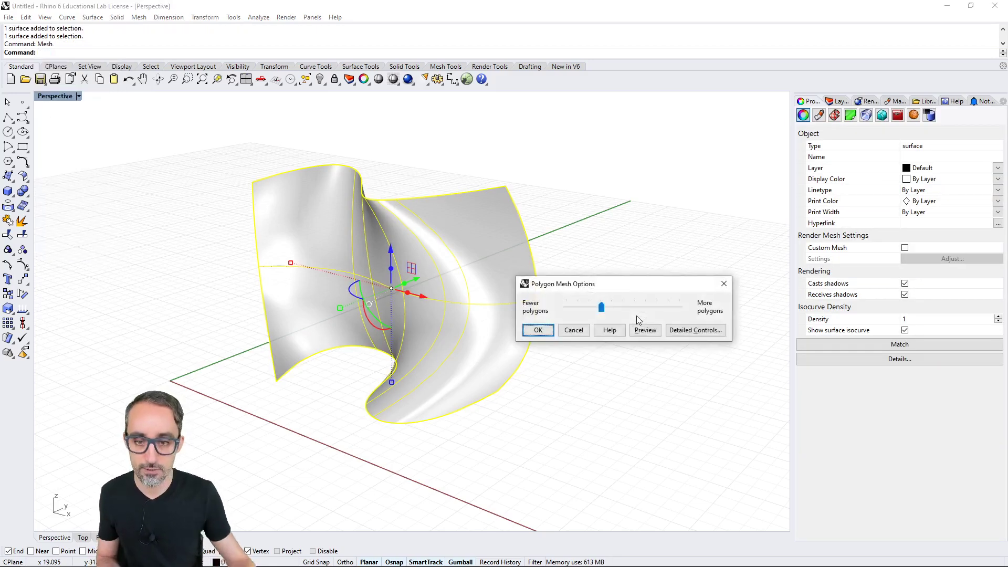
left_click(539, 329)
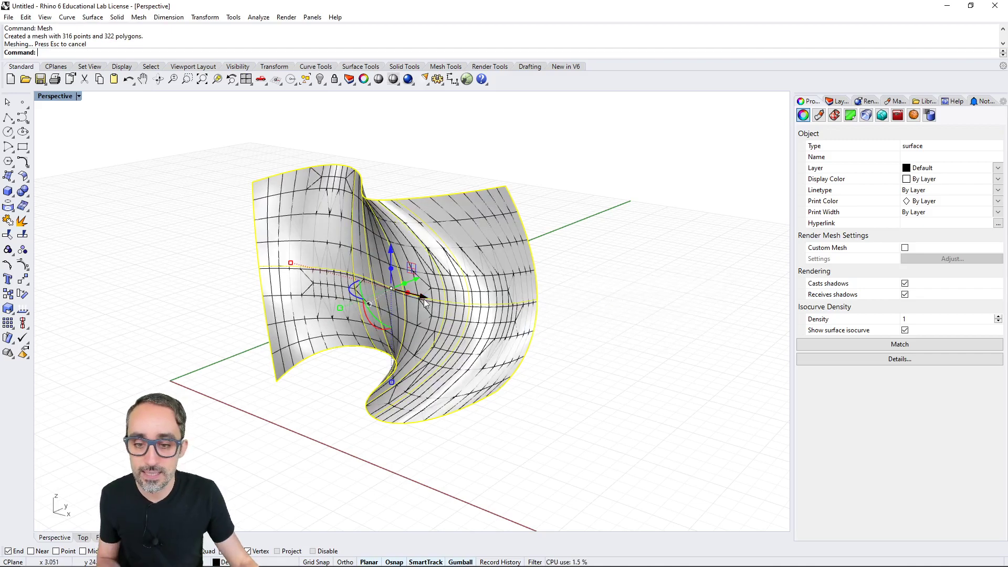
Step: Move the original lofted surface along the positive X axis until it stands clear beside the mesh
left_click_drag(425, 302, 656, 361)
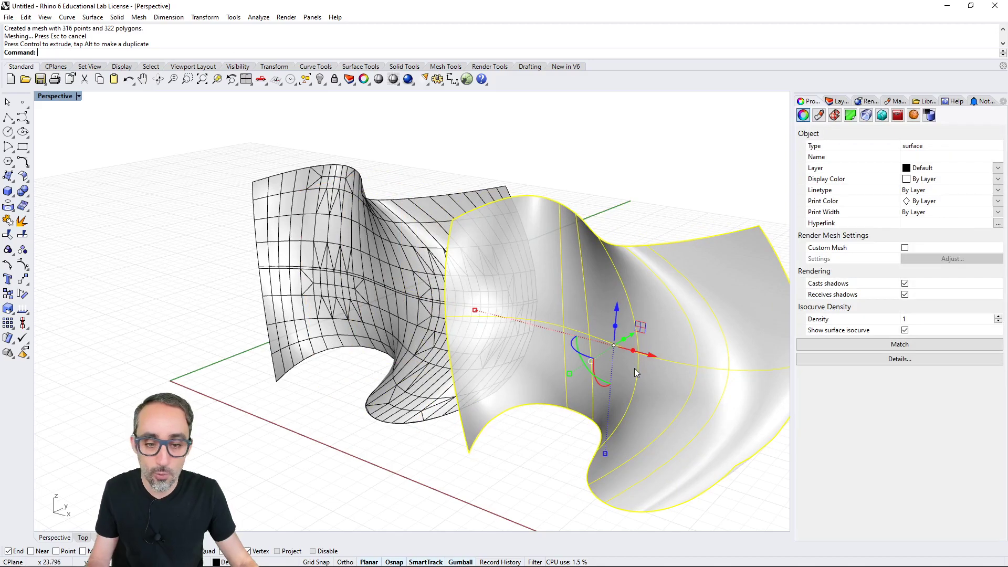
right_click_drag(634, 367, 566, 325)
left_click_drag(580, 336, 668, 351)
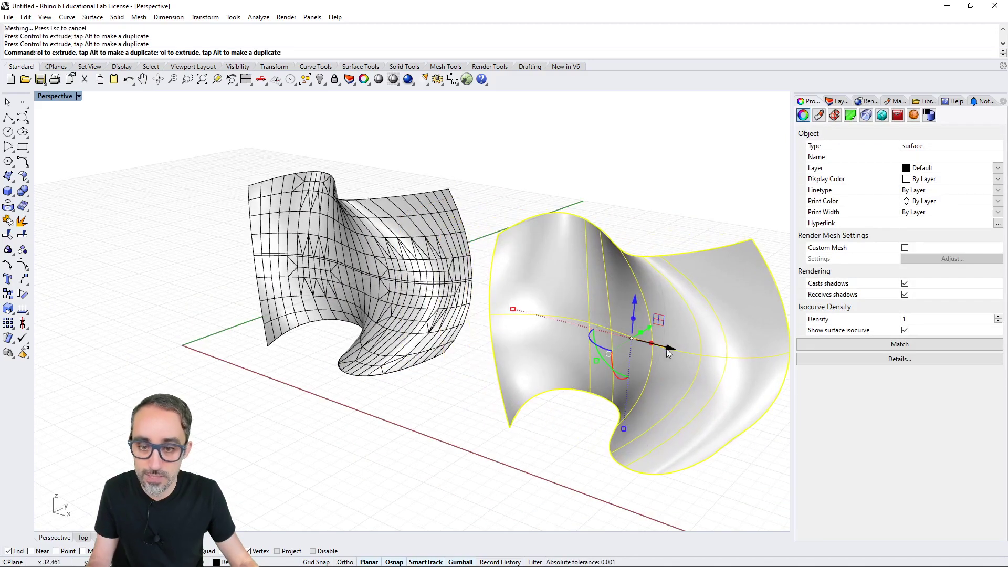
Step: Examine the mesh's flat polygons and straight edges up close from several angles, and clear the selection
right_click_drag(386, 321, 466, 276)
scroll(636, 165, "up", 8)
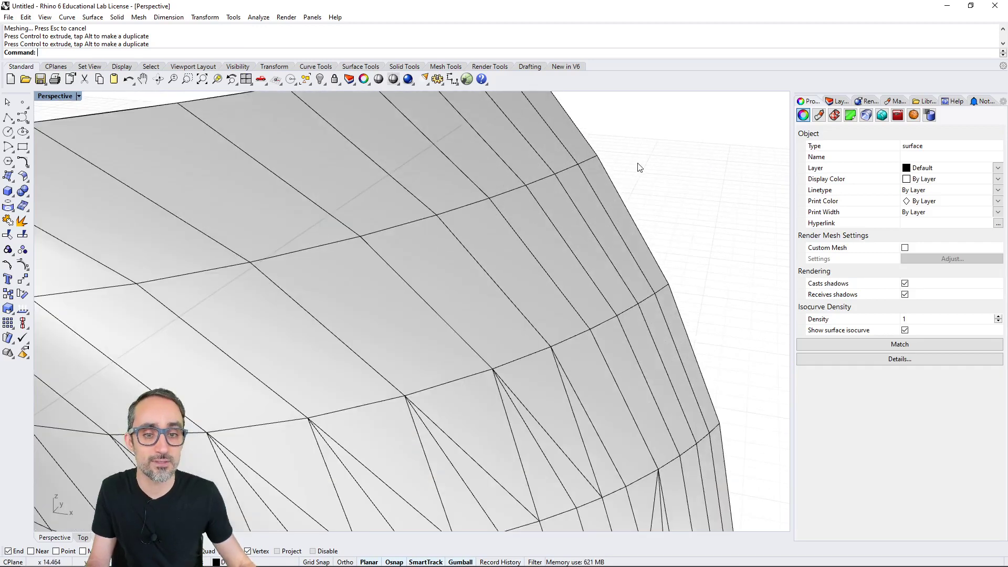
right_click_drag(653, 194, 545, 295)
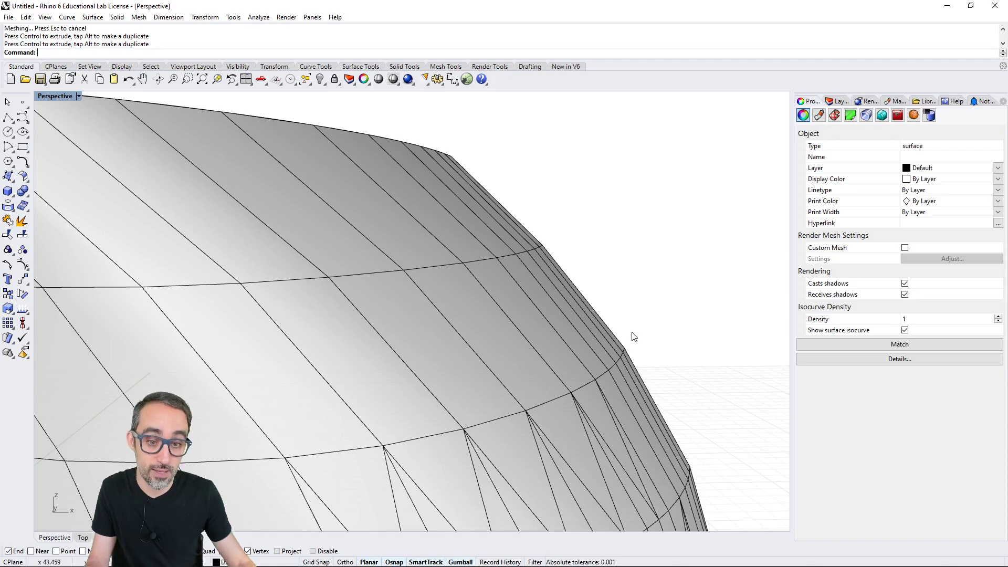
right_click_drag(634, 337, 391, 282)
scroll(389, 278, "down", 10)
right_click_drag(496, 281, 361, 286)
scroll(389, 278, "up", 3)
left_click(397, 397)
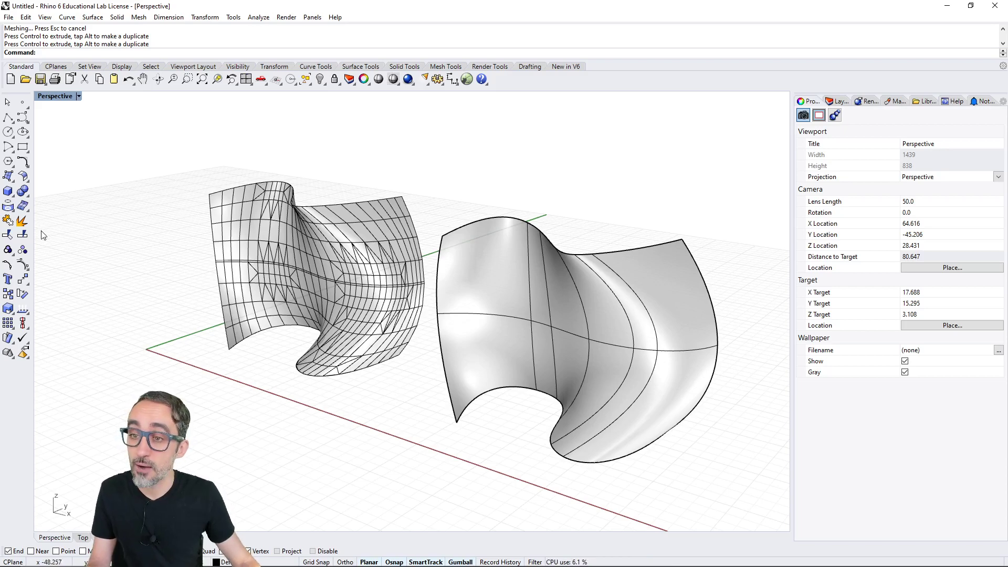
Step: Create a NURBS sphere on the ground plane in front of the mesh, sized by eye, and inspect its smooth surface up close
left_click(12, 193)
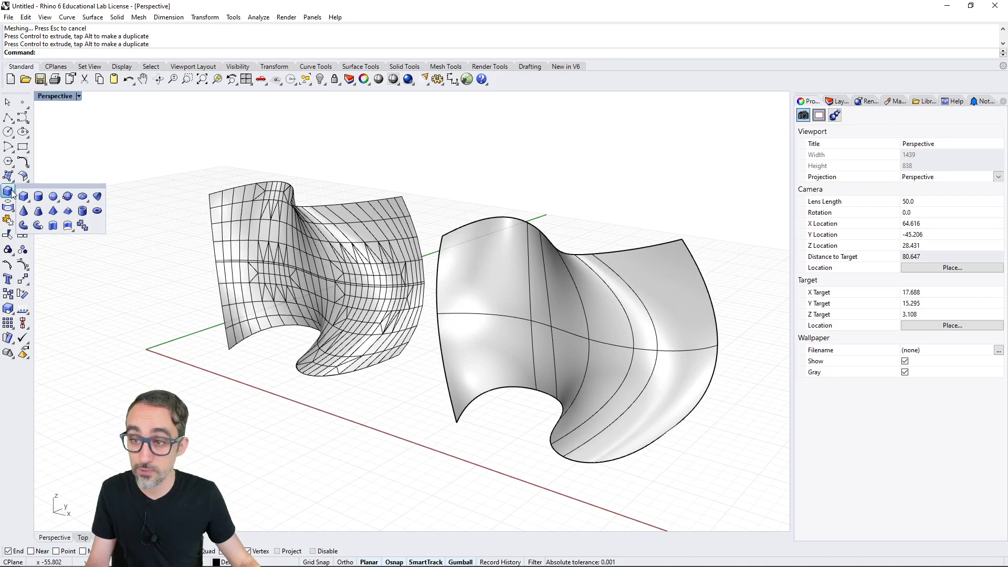
left_click(53, 197)
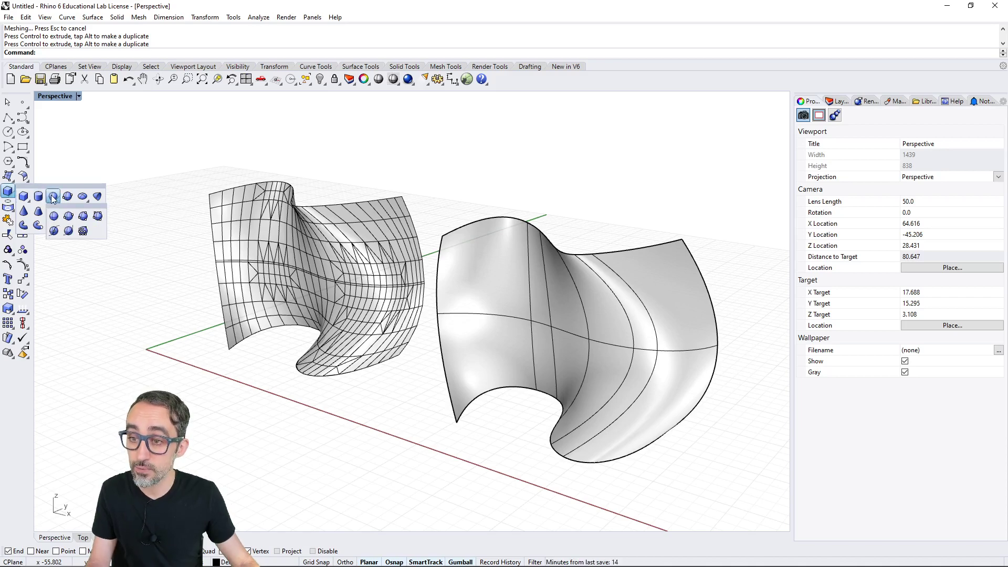
left_click(53, 198)
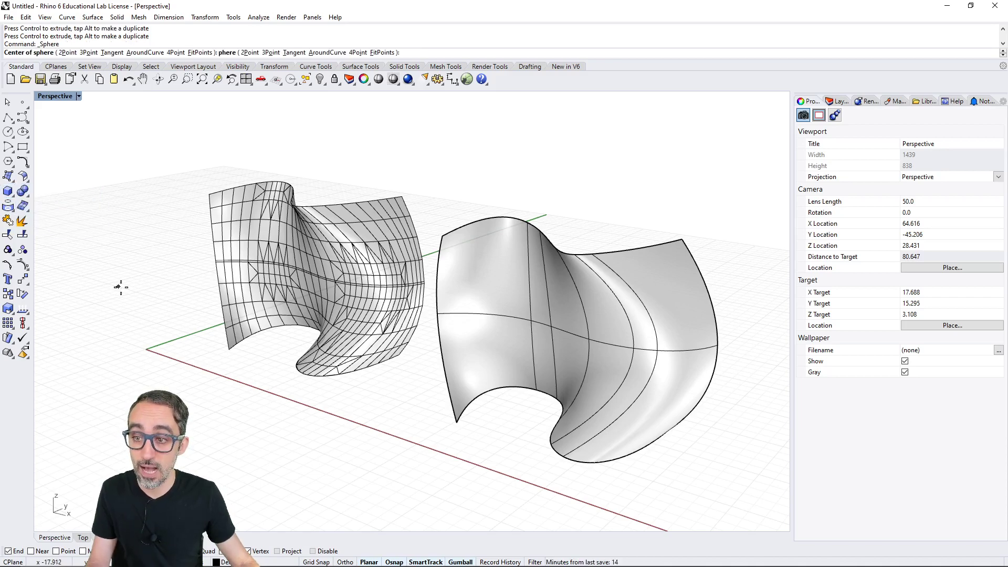
right_click_drag(119, 286, 187, 247, "shift")
scroll(164, 292, "down", 5)
left_click(168, 304)
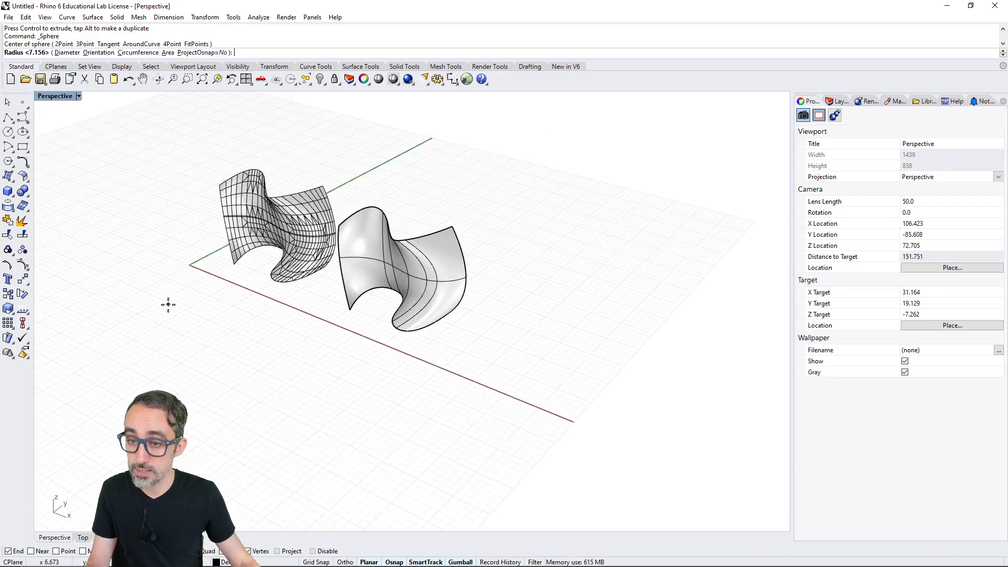
left_click(196, 306)
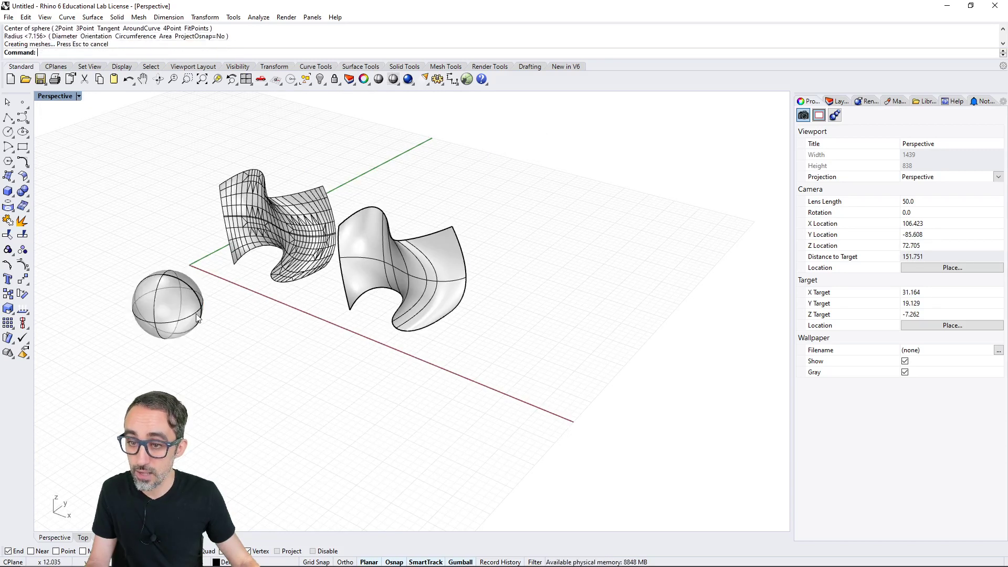
right_click_drag(197, 306, 262, 345, "shift")
scroll(250, 318, "up", 8)
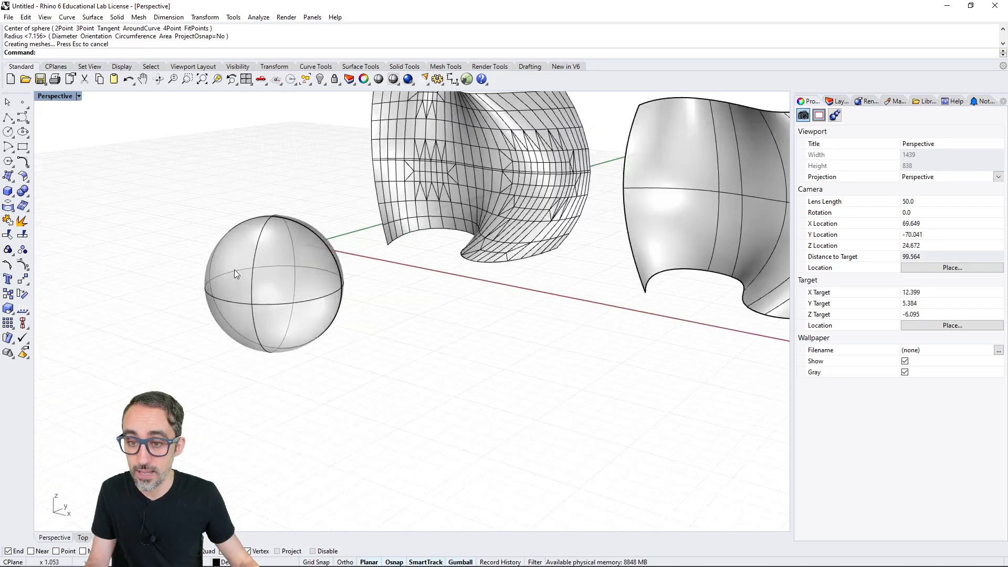
scroll(234, 271, "up", 3)
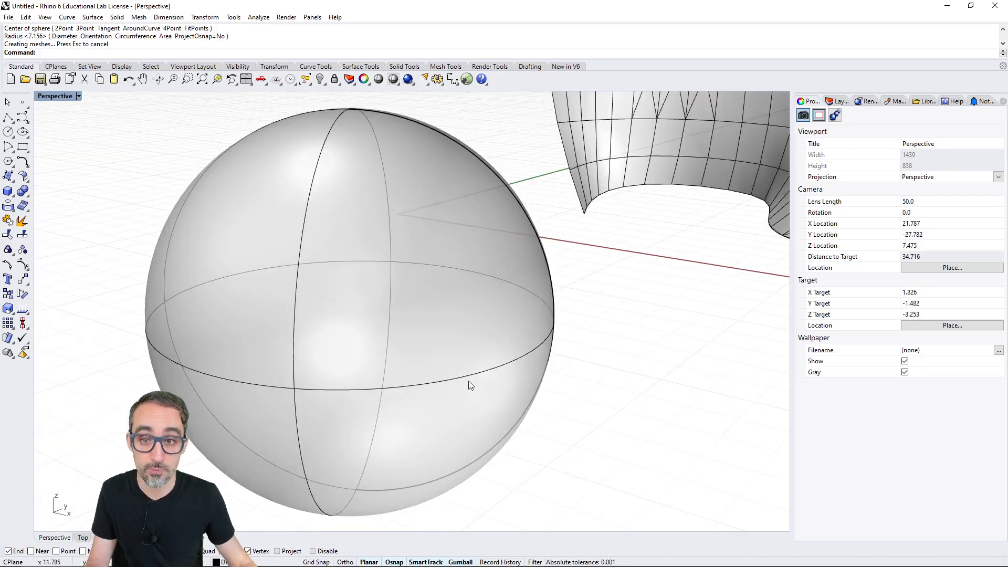
right_click_drag(469, 380, 449, 399)
scroll(449, 399, "down", 10)
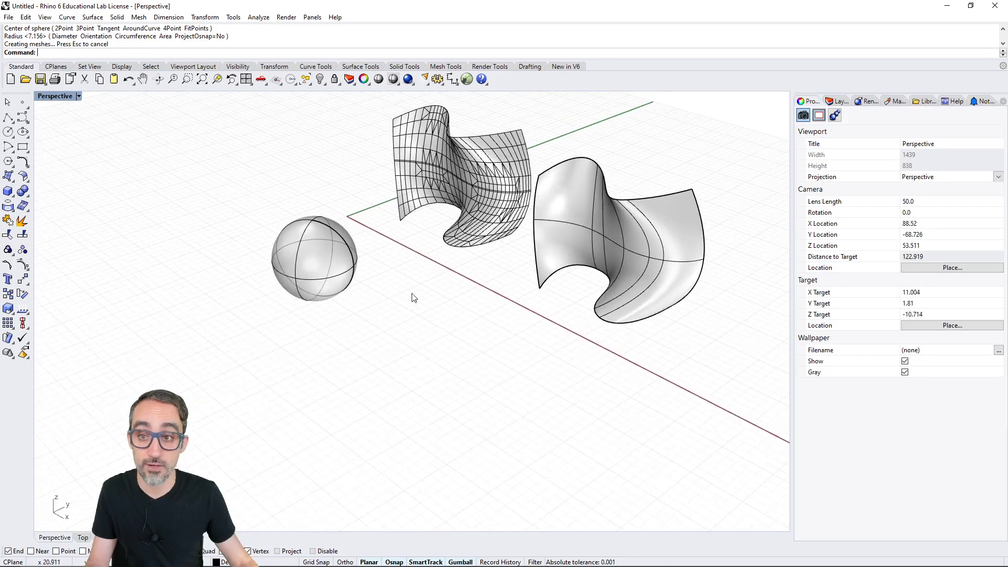
Step: Create a mesh sphere with 10 vertical and 10 around faces, similar in size to the NURBS sphere and beside it on the ground plane
left_click(138, 17)
mouse_move(210, 41)
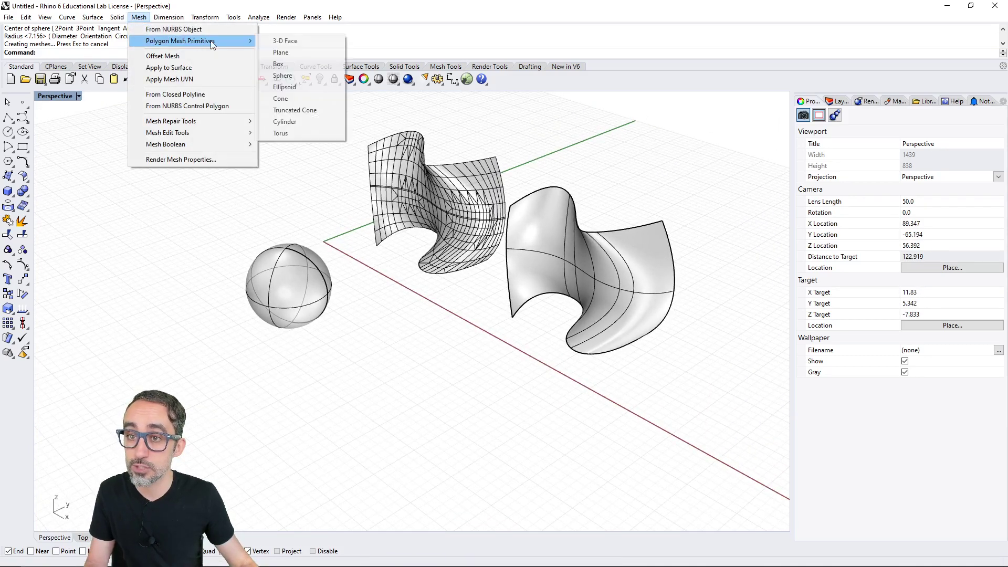
left_click(302, 77)
right_click_drag(421, 378, 441, 378)
left_click(446, 376)
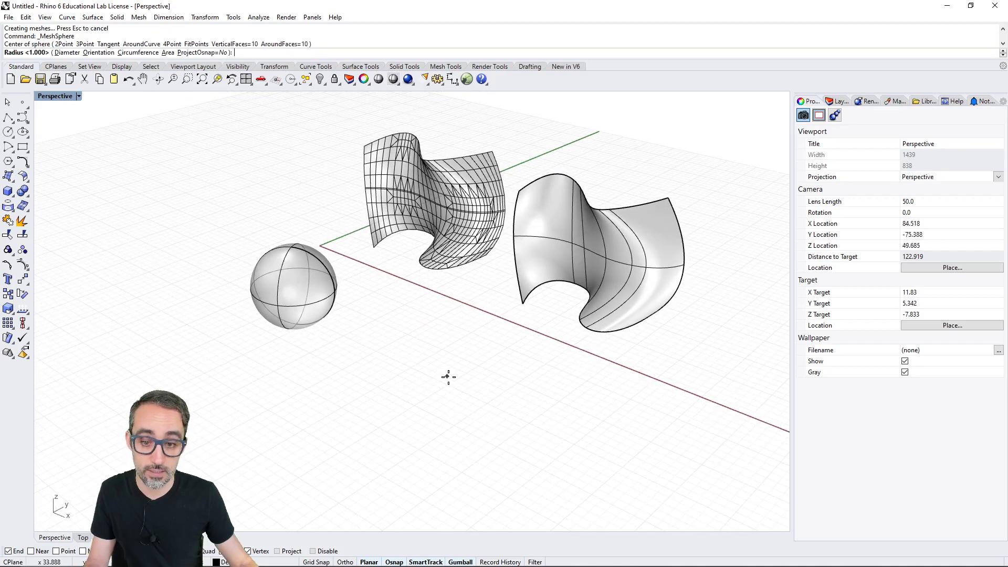
left_click(485, 386)
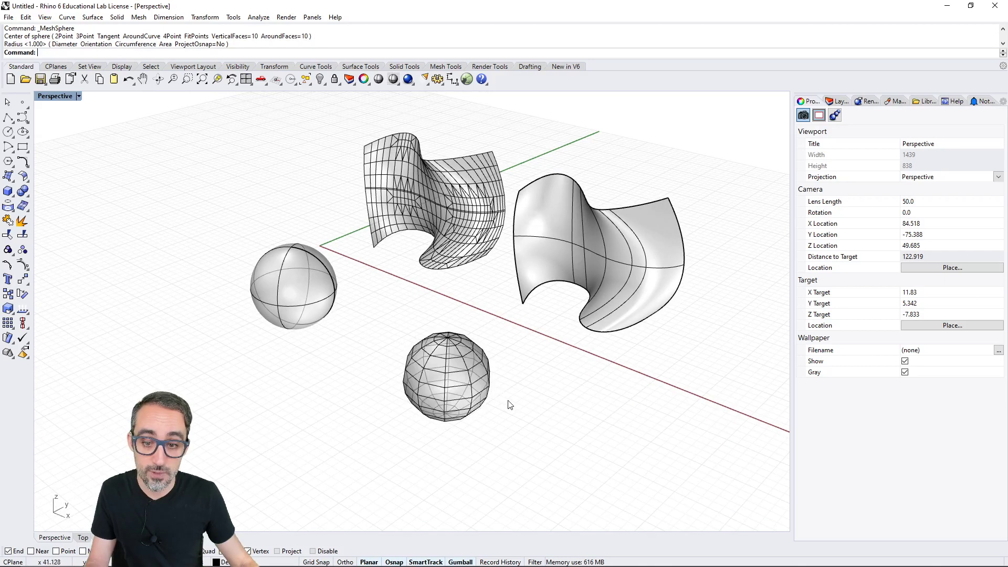
Step: Examine the mesh sphere's faces, edges and silhouette up close, and compare it with the smooth NURBS objects
right_click_drag(509, 406, 475, 355, "shift")
scroll(476, 354, "up", 5)
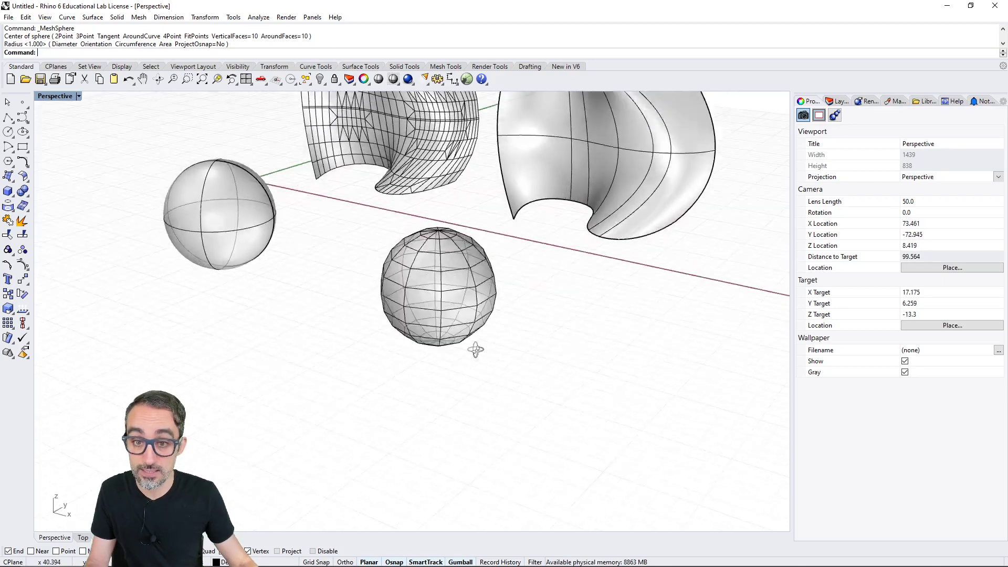
scroll(458, 345, "up", 2)
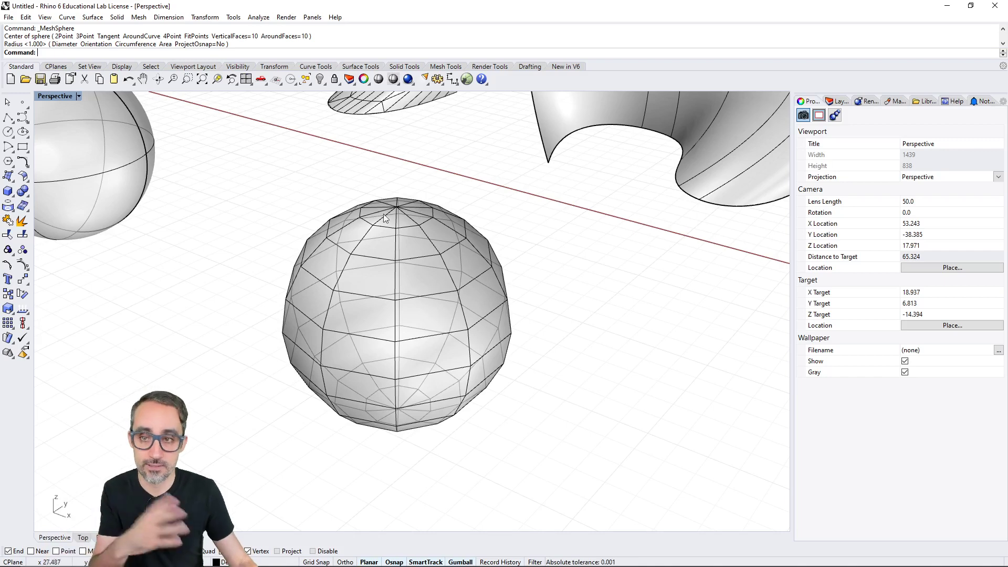
scroll(472, 252, "up", 4)
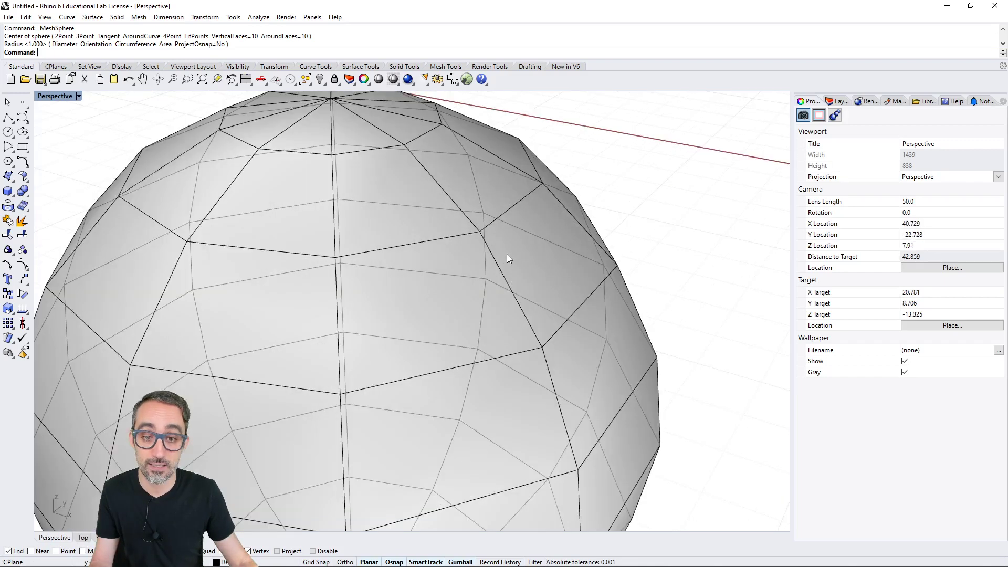
scroll(521, 288, "up", 4)
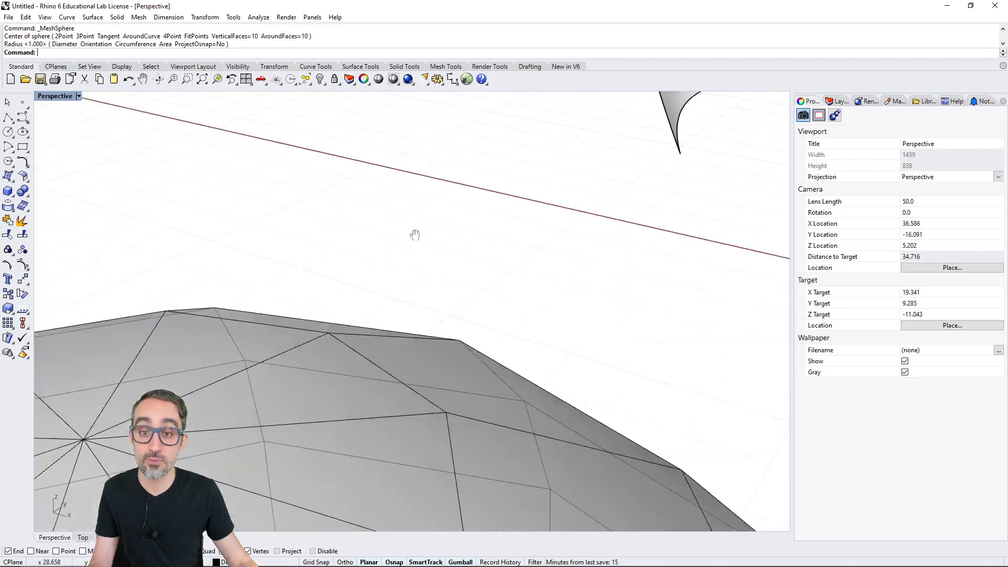
right_click_drag(414, 235, 467, 242, "shift")
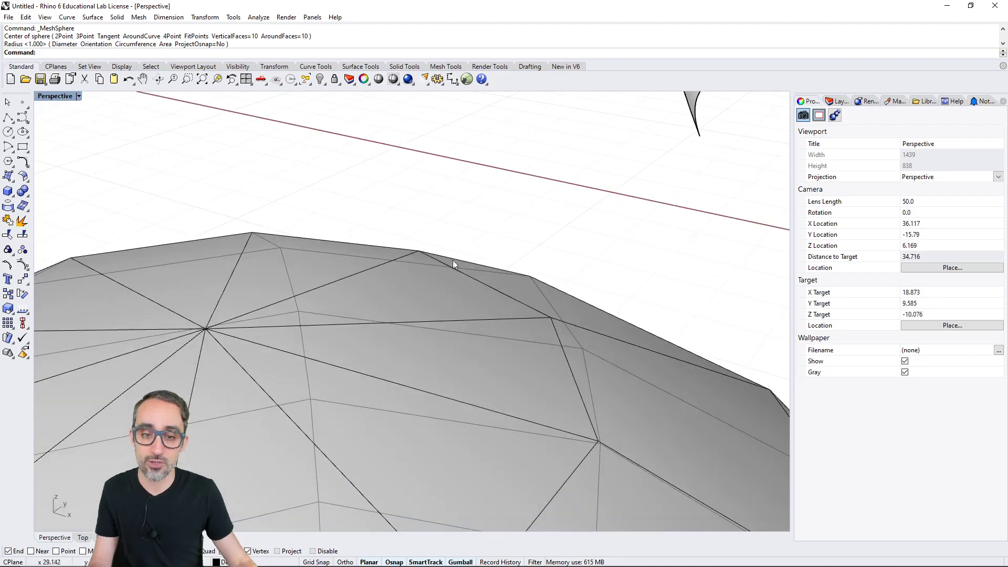
right_click_drag(275, 231, 282, 212, "shift")
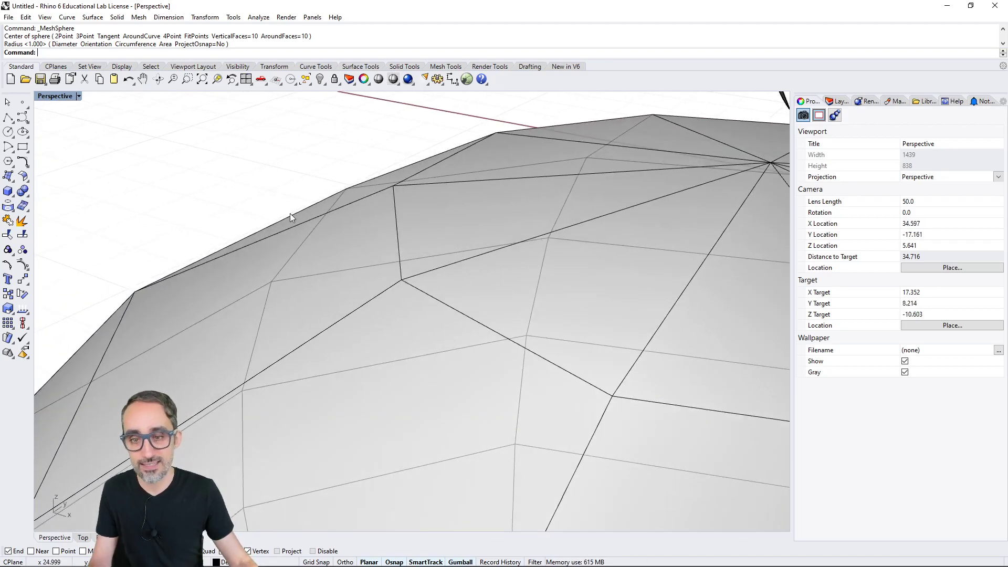
scroll(317, 223, "down", 10)
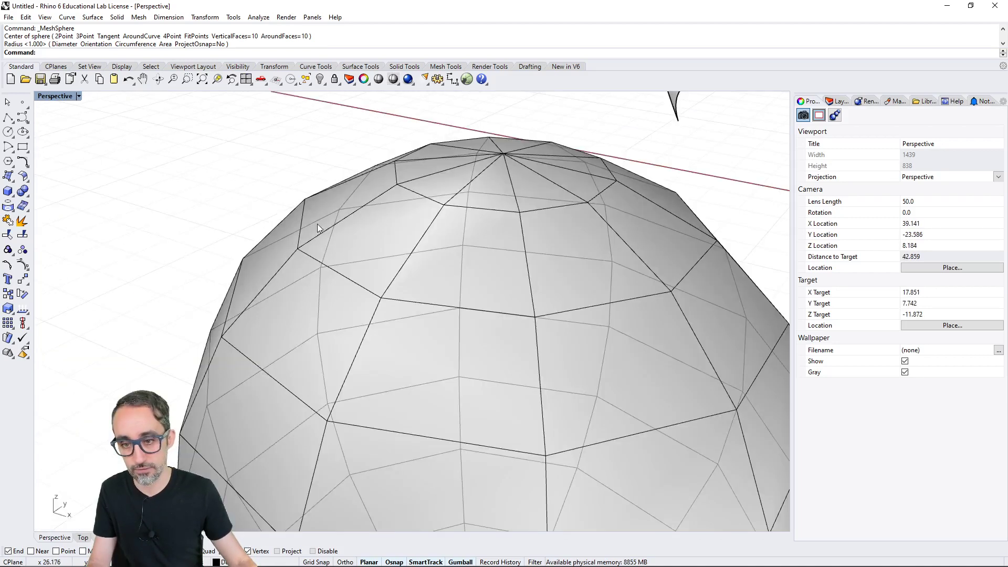
scroll(357, 246, "down", 3)
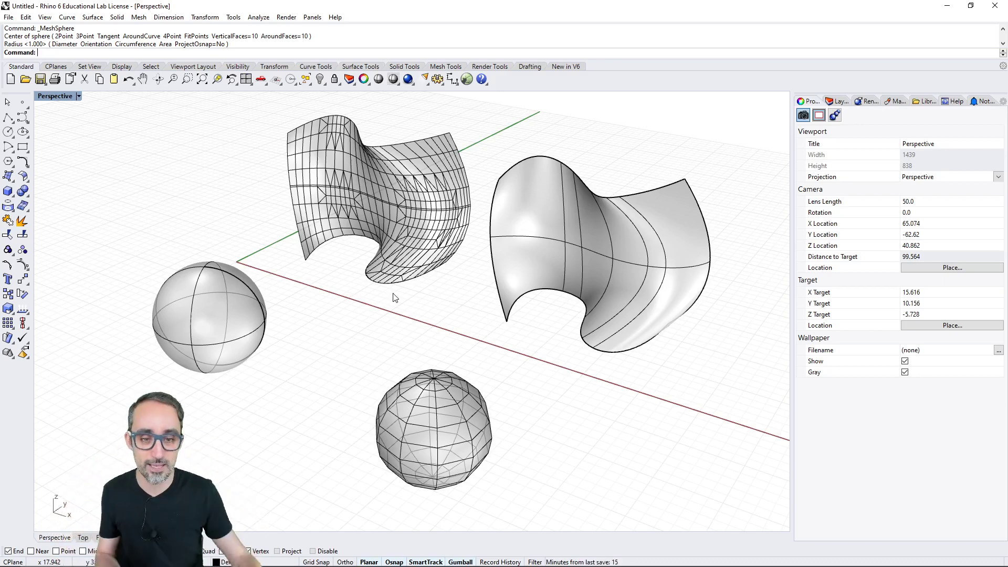
left_click(568, 248)
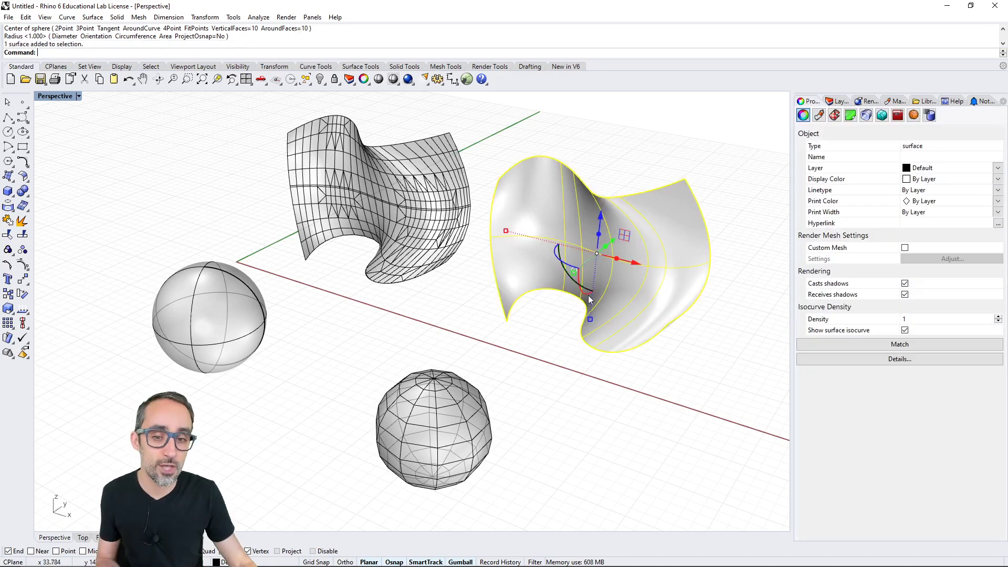
left_click(560, 352)
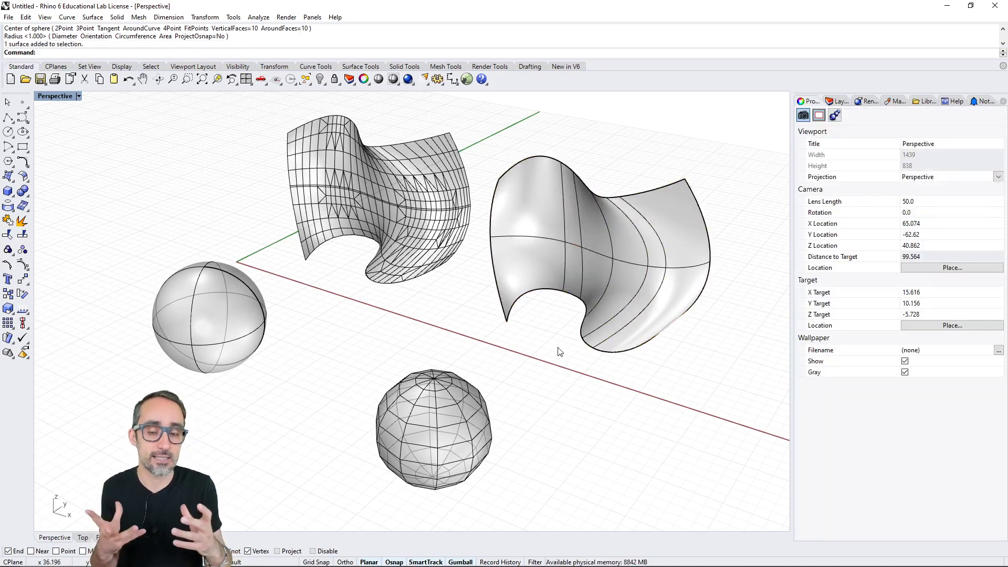